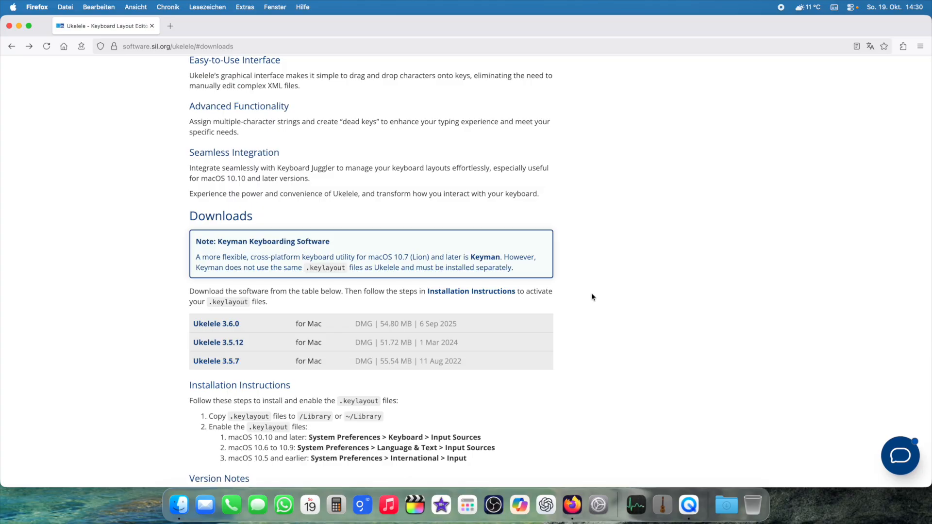
# - Review the Ukelele page's current version details and its feature and download sections
pyautogui.scroll(10, 575, 299)
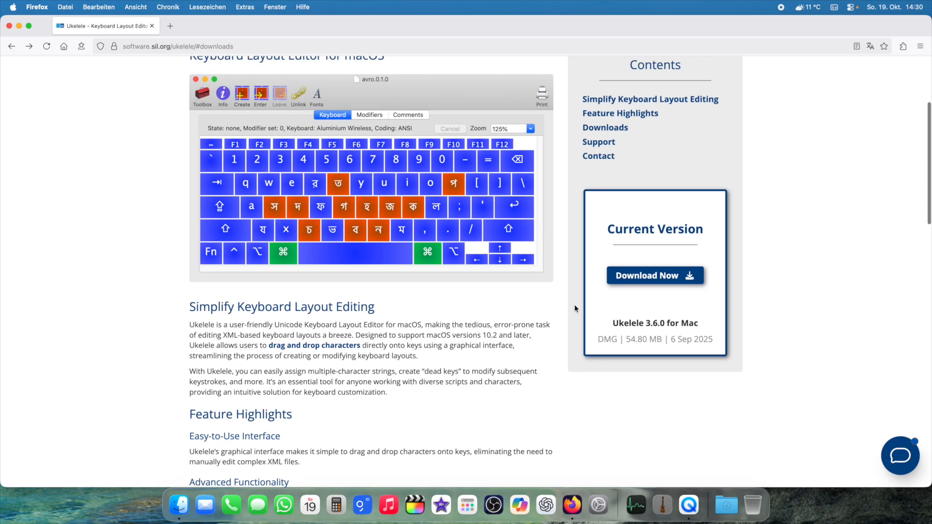
pyautogui.scroll(2, 575, 304)
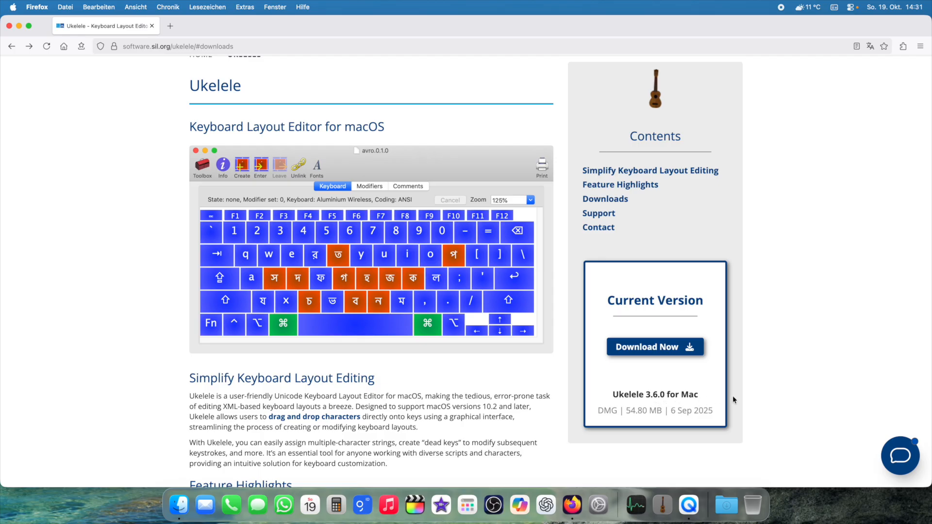
pyautogui.scroll(-10, 735, 383)
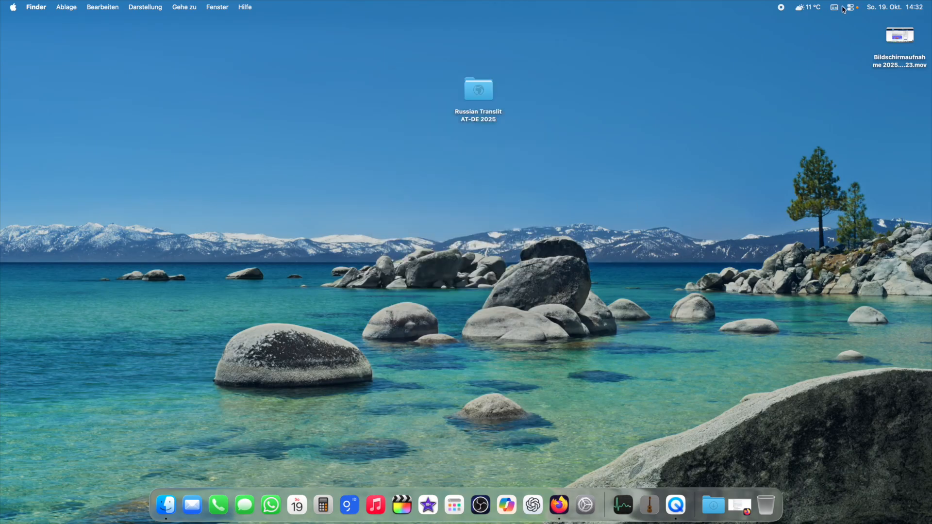
# - Check the keyboard input options available from the menu bar
pyautogui.click(843, 9)
pyautogui.click(843, 8)
pyautogui.click(843, 9)
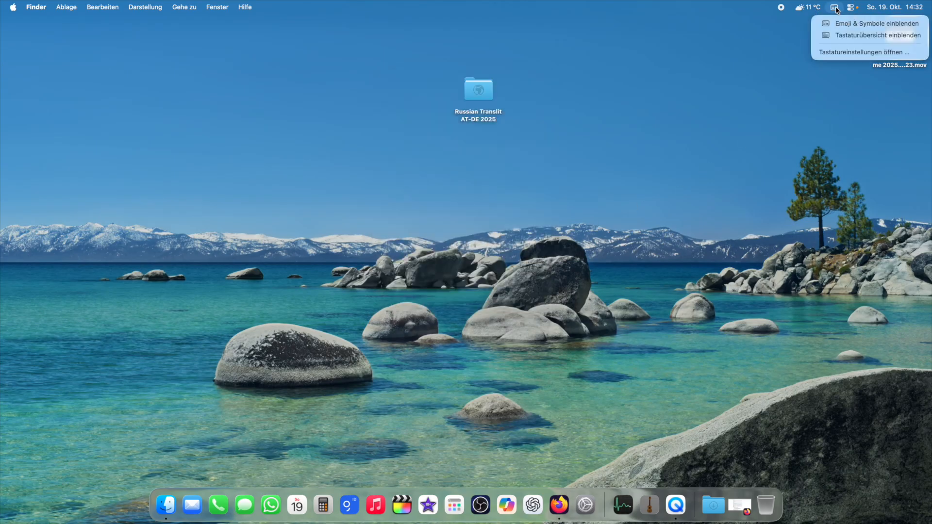
pyautogui.click(632, 139)
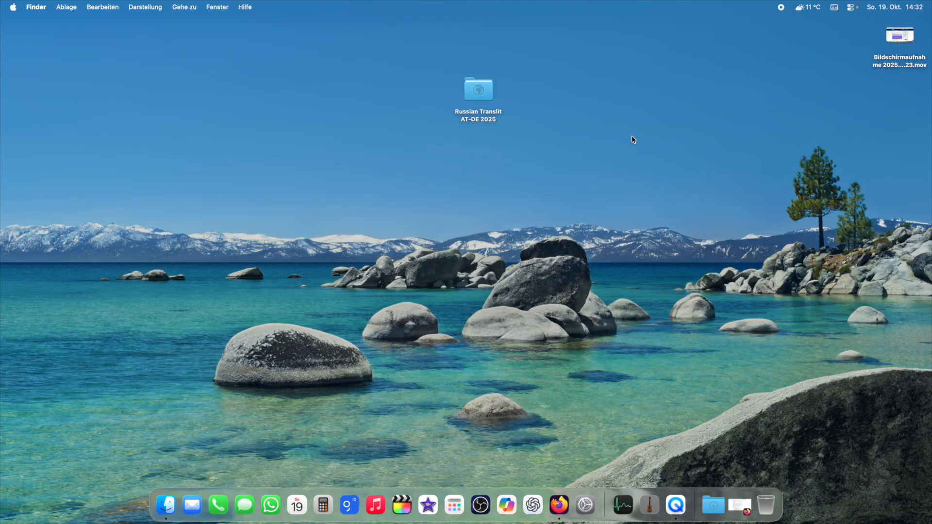
# - Open the Russian Translit AT-DE 2025 folder and mount Russian Translit AT-DE Install.dmg, placing its window clear of the folder's files
pyautogui.click(479, 91)
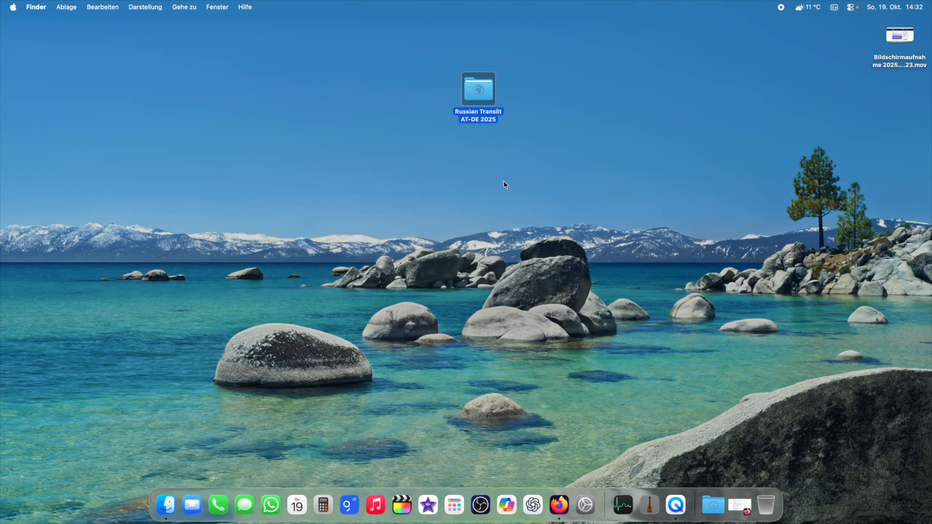
pyautogui.doubleClick(482, 95)
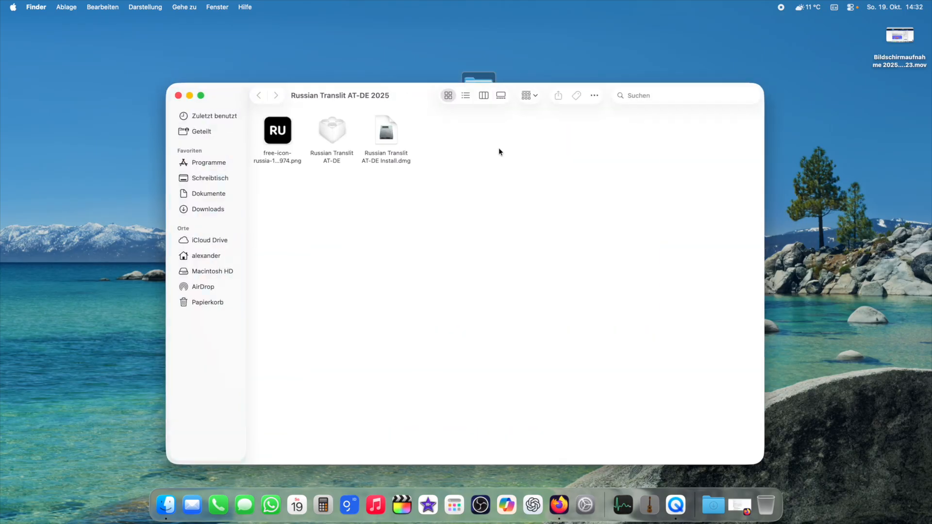
pyautogui.click(395, 135)
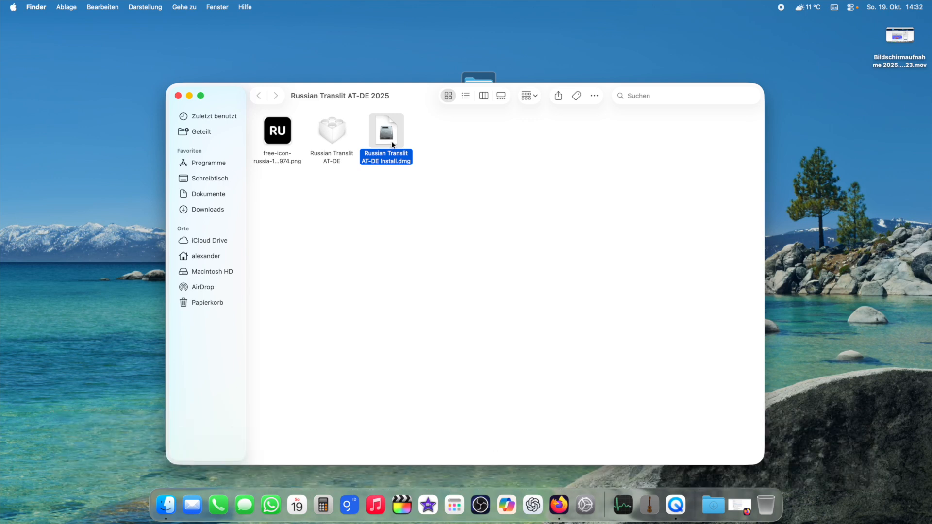
pyautogui.doubleClick(393, 145)
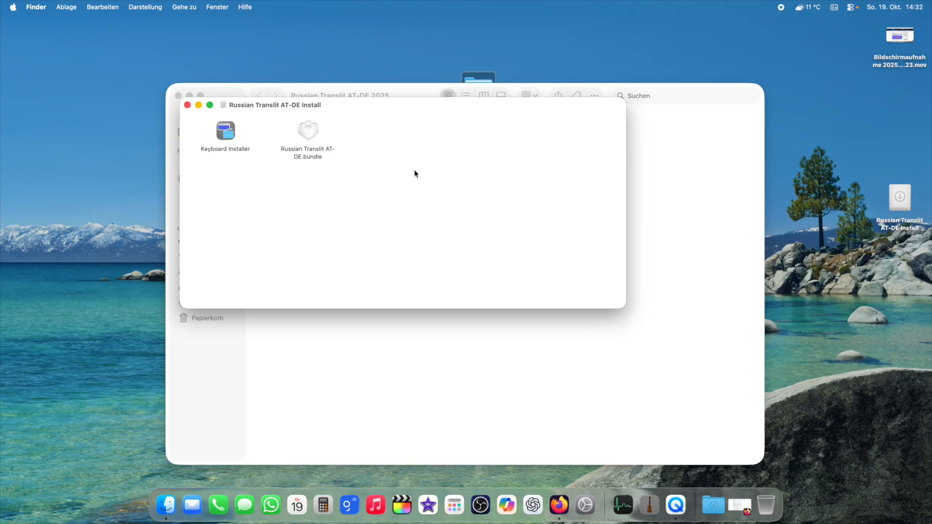
pyautogui.moveTo(427, 109); pyautogui.dragTo(543, 199)
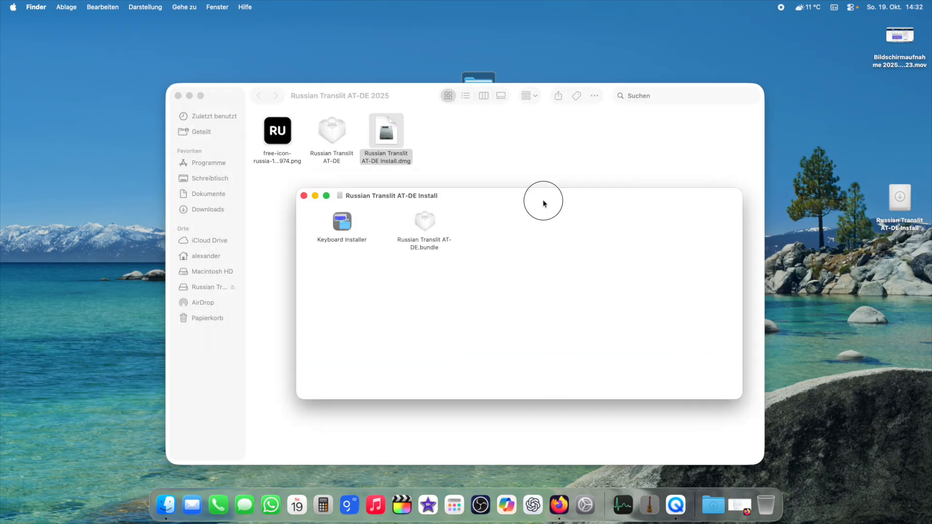
# - Launch Keyboard Installer from the disk image and install Russian Translit AT-DE.bundle for the current user
pyautogui.click(351, 229)
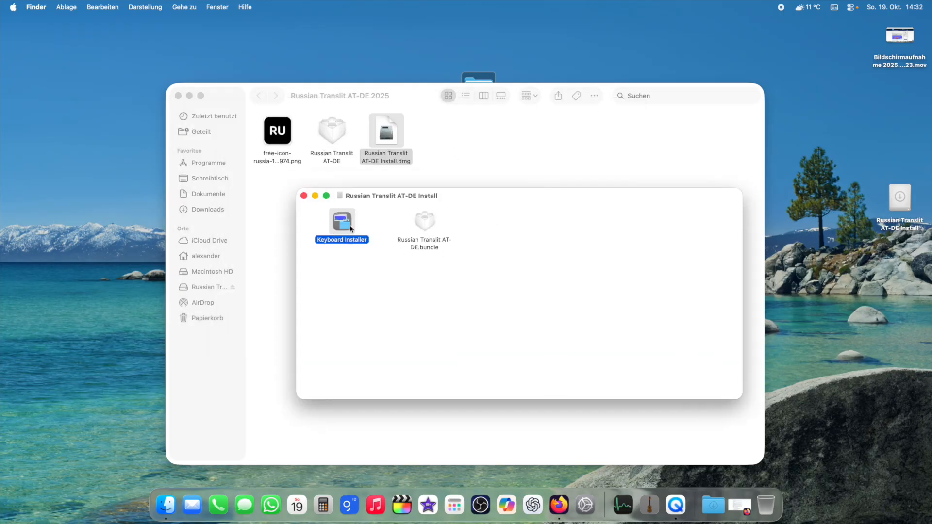
pyautogui.doubleClick(351, 229)
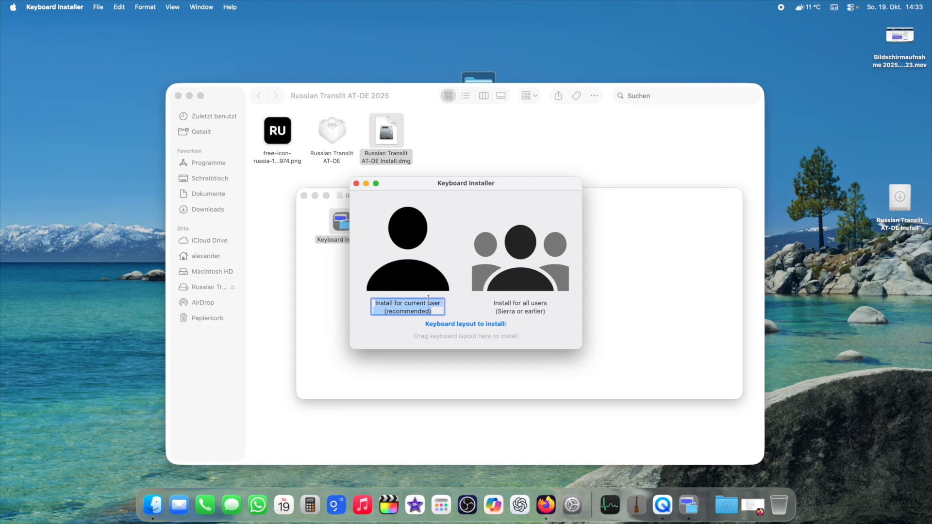
pyautogui.moveTo(455, 187); pyautogui.dragTo(616, 205)
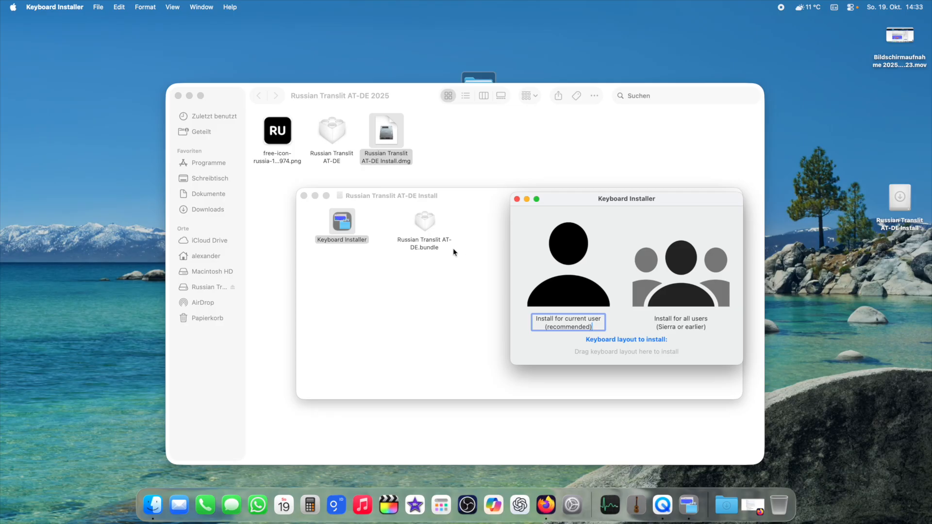
pyautogui.moveTo(429, 226); pyautogui.dragTo(569, 289)
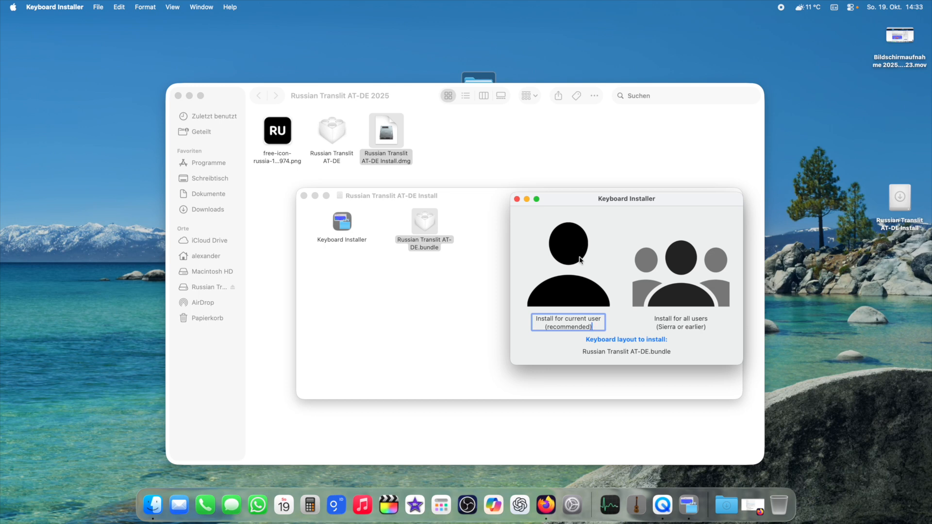
# - Close the Keyboard Installer, the disk image window and the Russian Translit AT-DE 2025 folder
pyautogui.click(517, 200)
pyautogui.click(304, 196)
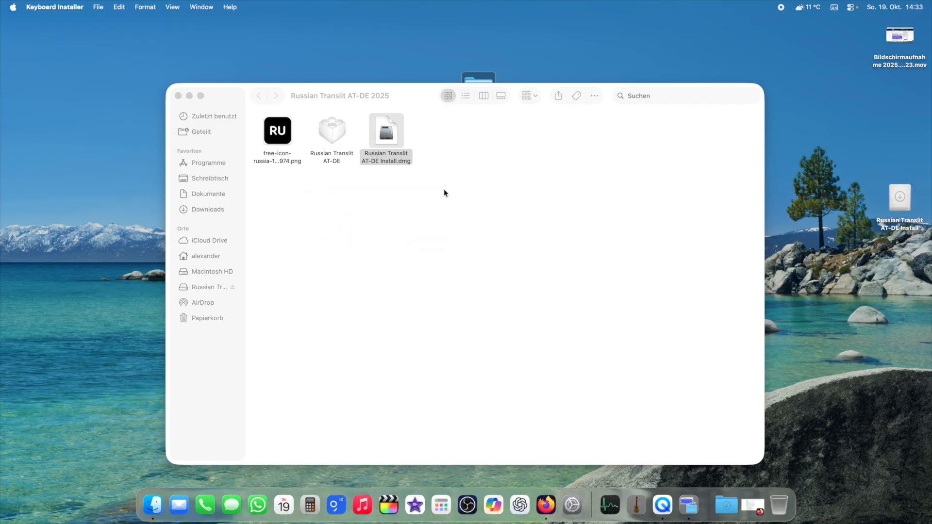
pyautogui.click(178, 96)
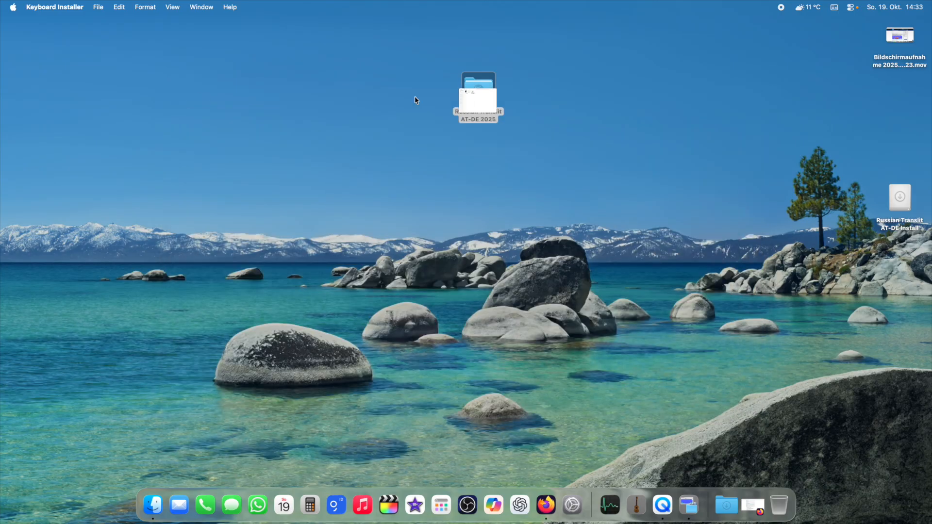
# - Open the input sources editor in the keyboard settings and show the Österreichisch layout
pyautogui.click(835, 7)
pyautogui.click(838, 52)
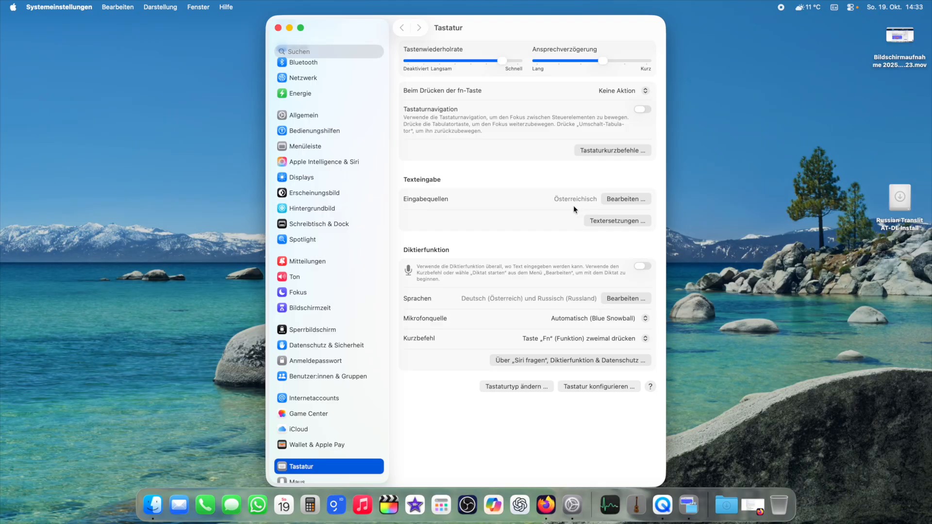
pyautogui.click(619, 200)
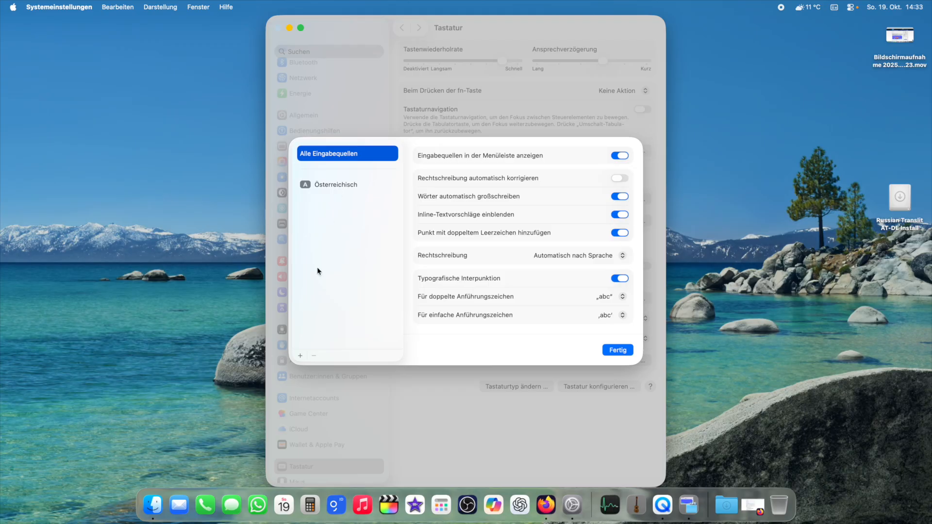
pyautogui.click(343, 190)
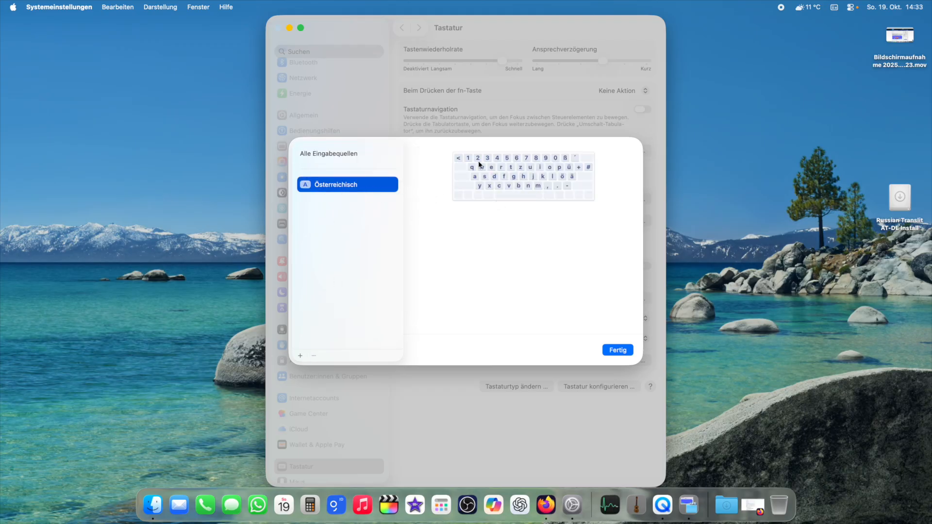
# - Start adding an input source, search the languages for "rus" and choose Russisch
pyautogui.click(301, 356)
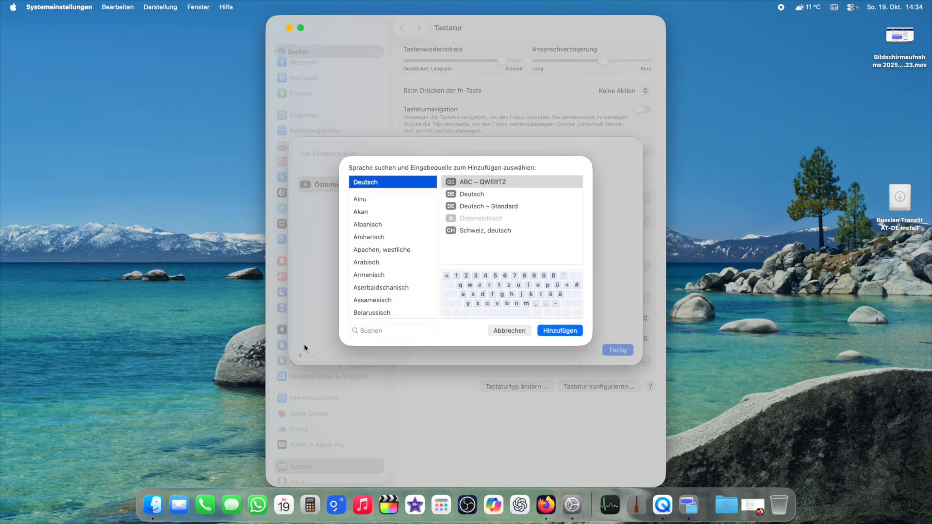
pyautogui.click(411, 331)
pyautogui.write('rus')
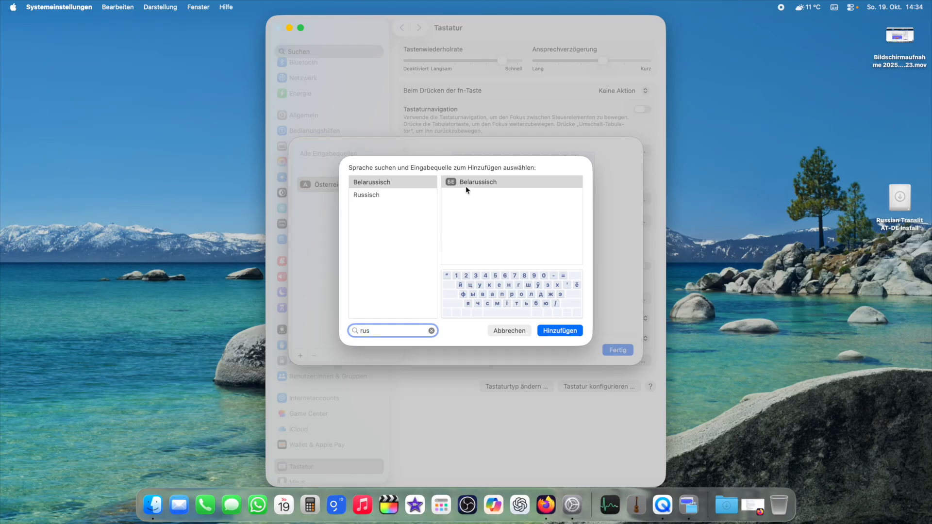
pyautogui.click(391, 195)
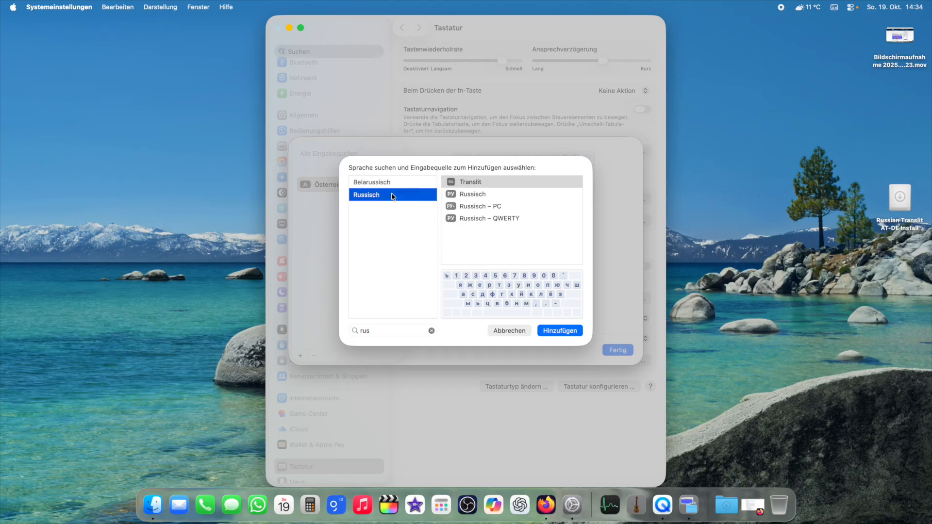
# - Compare the key previews of the Translit, Russisch, Russisch – PC and Russisch – QWERTY layouts
pyautogui.click(484, 184)
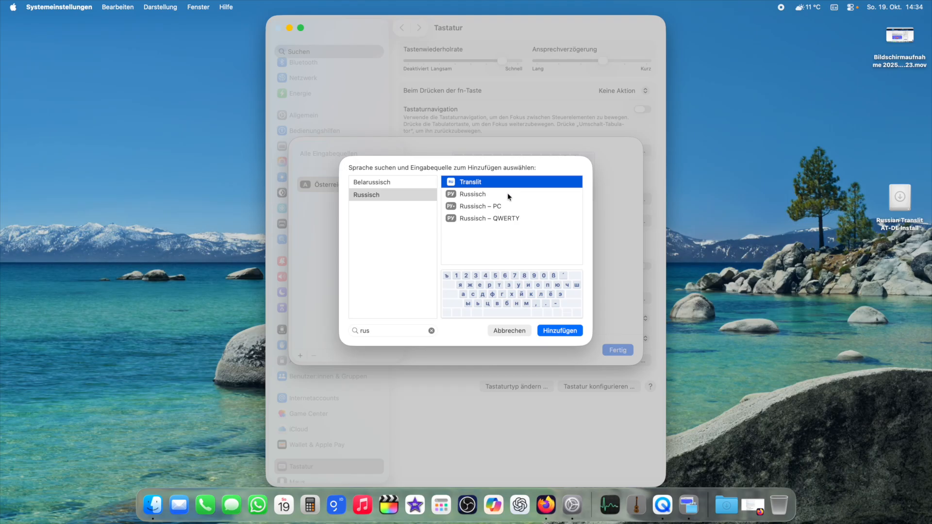
pyautogui.click(508, 195)
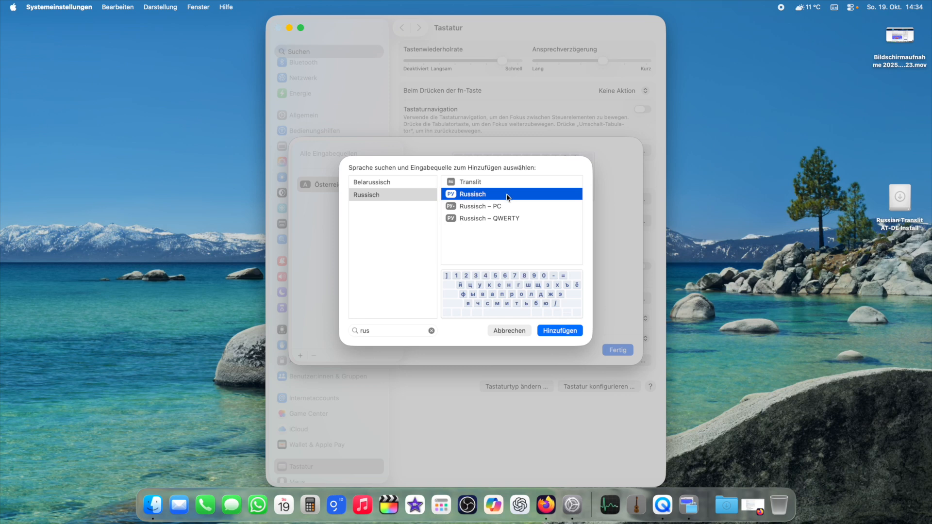
pyautogui.click(515, 208)
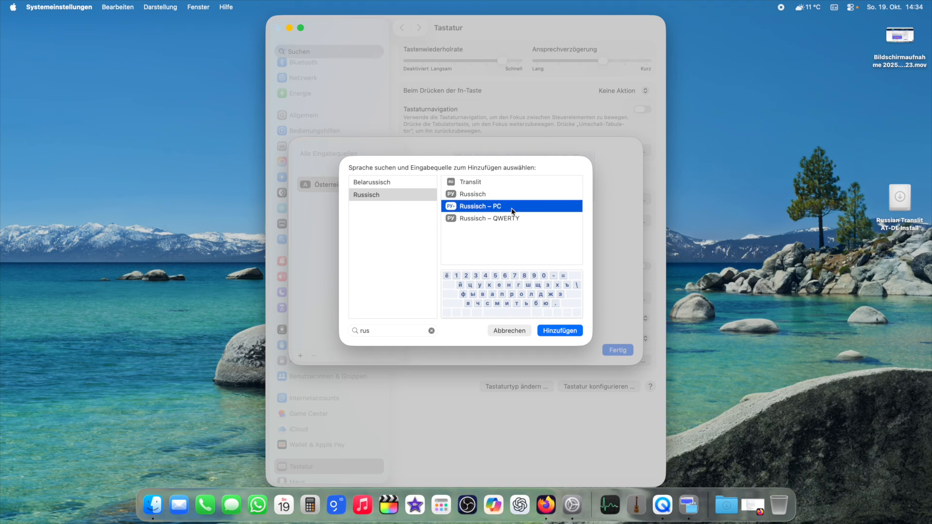
pyautogui.click(510, 221)
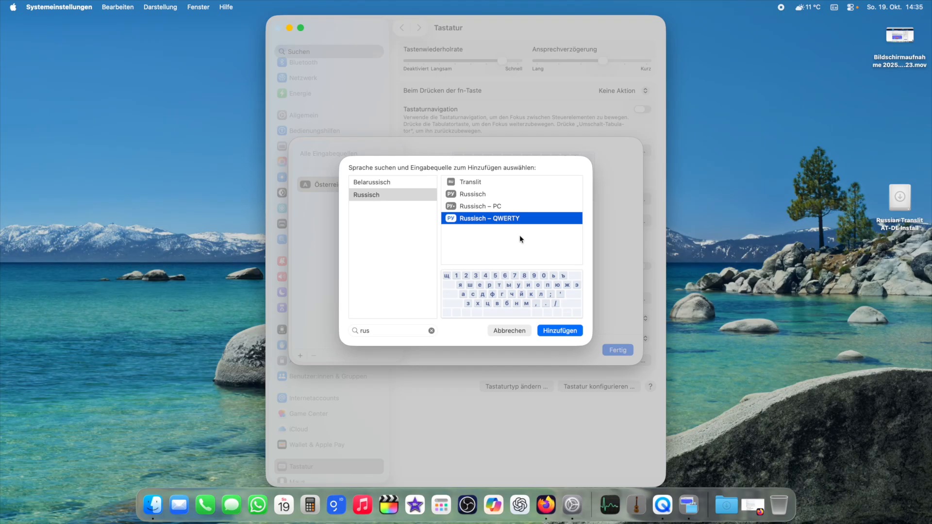
# - Add Translit as an input source, check its entry in the list and close the keyboard settings
pyautogui.click(495, 183)
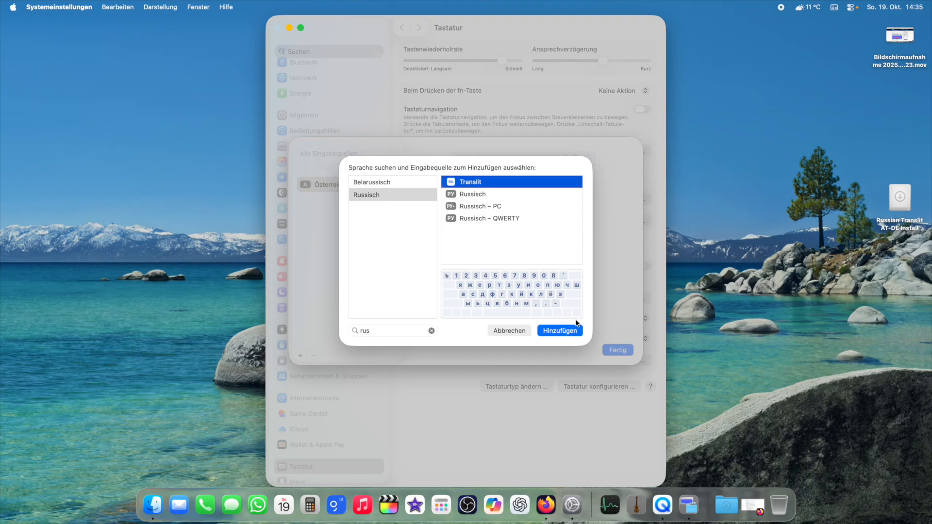
pyautogui.click(570, 331)
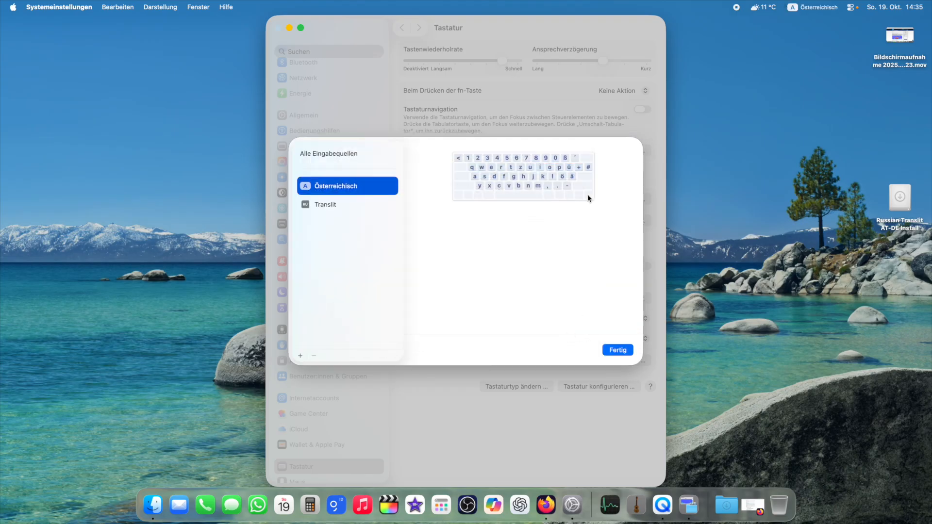
pyautogui.click(340, 187)
pyautogui.click(342, 204)
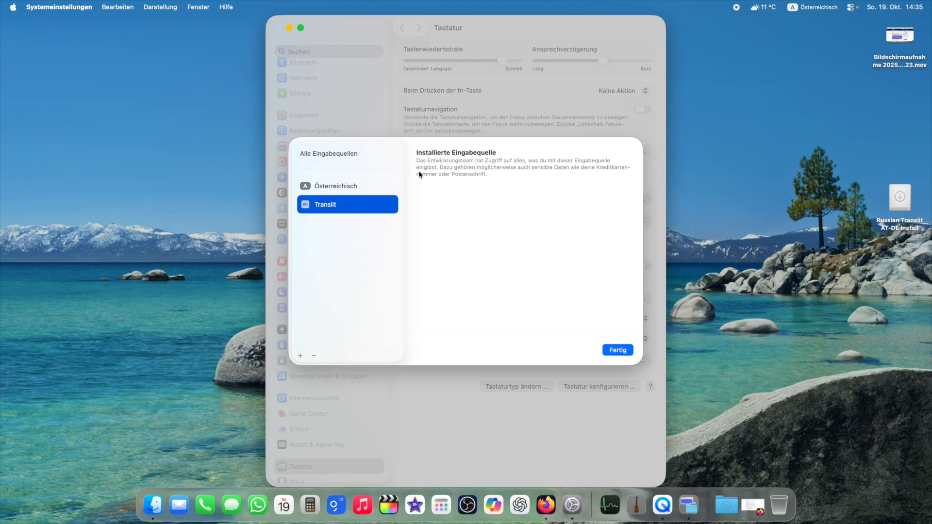
pyautogui.click(617, 350)
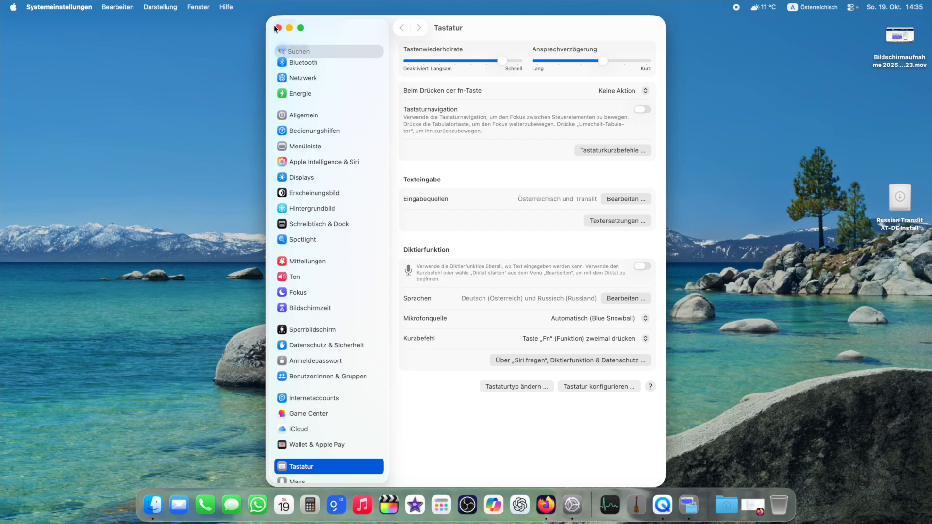
pyautogui.click(278, 27)
# - Switch the active input source to Translit and test it by entering "Привет всем!" in the Spotlight search
pyautogui.click(804, 12)
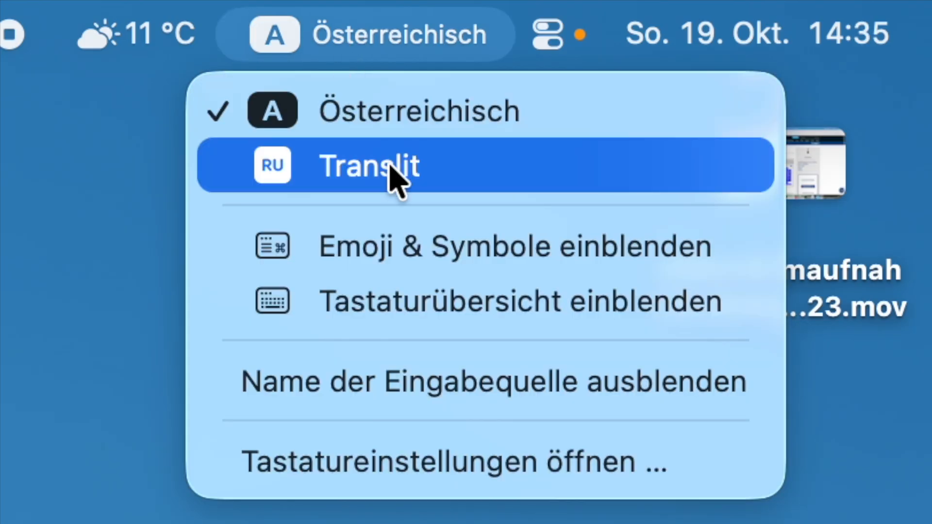
pyautogui.click(391, 173)
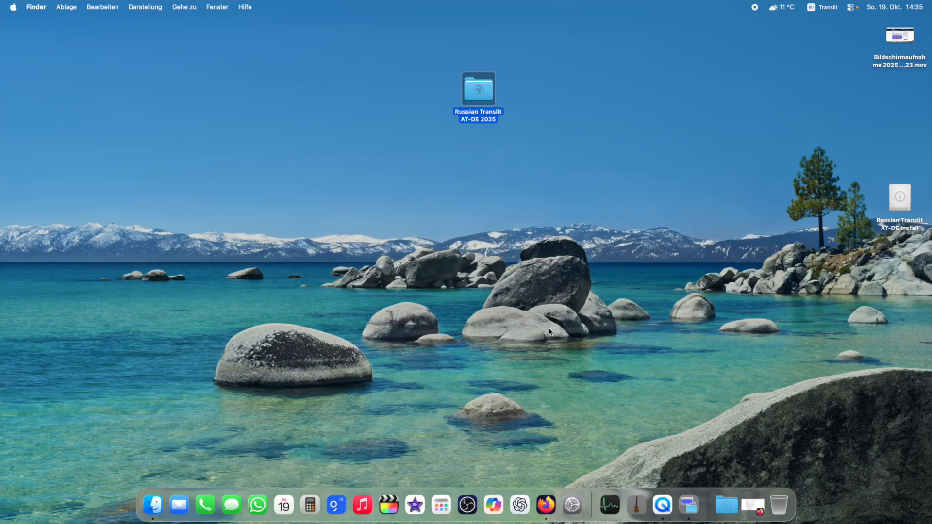
pyautogui.press('super+space')
pyautogui.write('Пр')
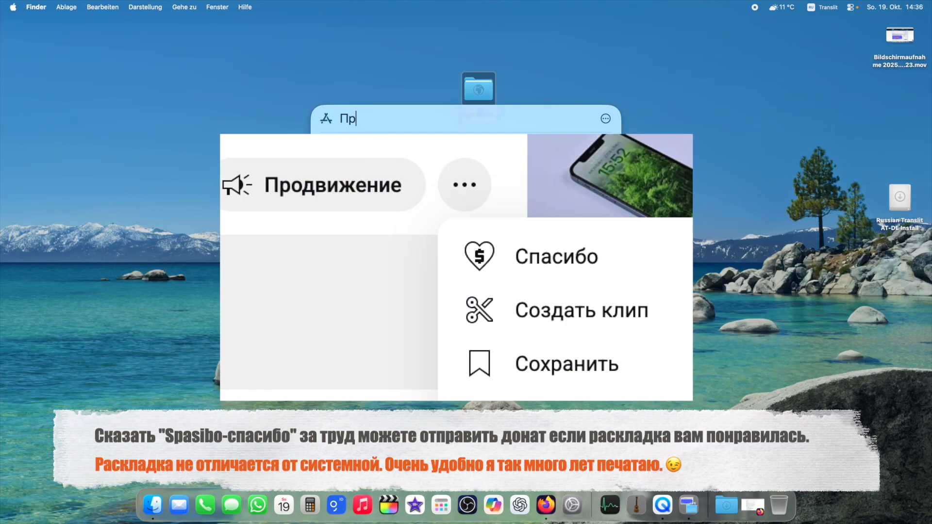
pyautogui.write('ивет все')
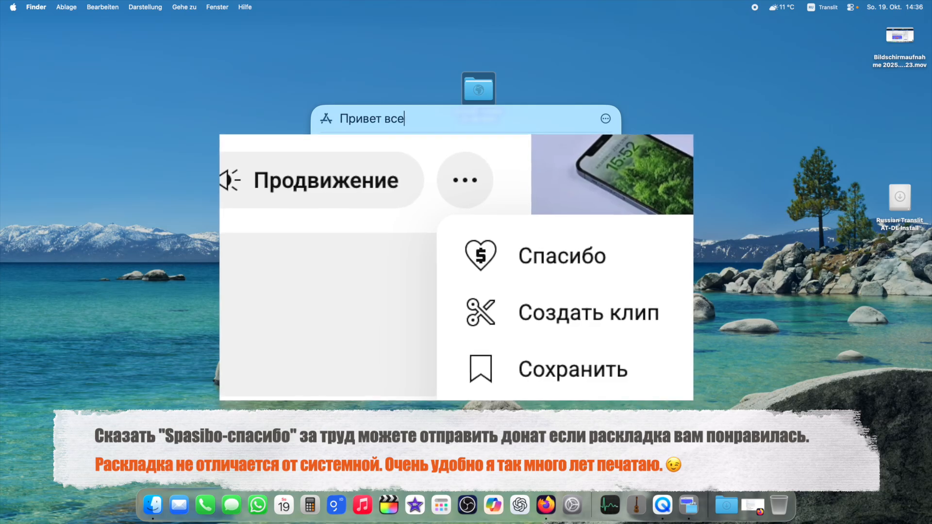
pyautogui.write('м!')
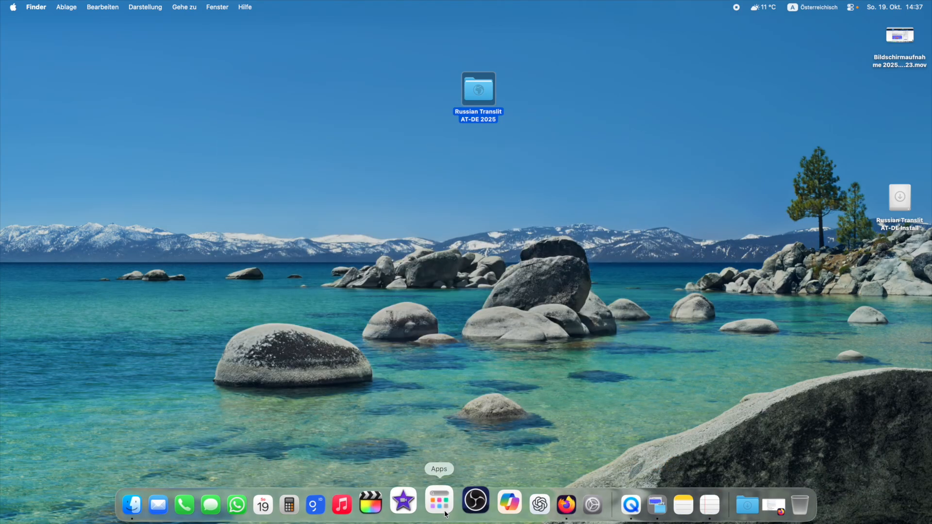
# - Launch TextEdit, create a new document and move its window to the middle of the desktop
pyautogui.click(442, 505)
pyautogui.write('text')
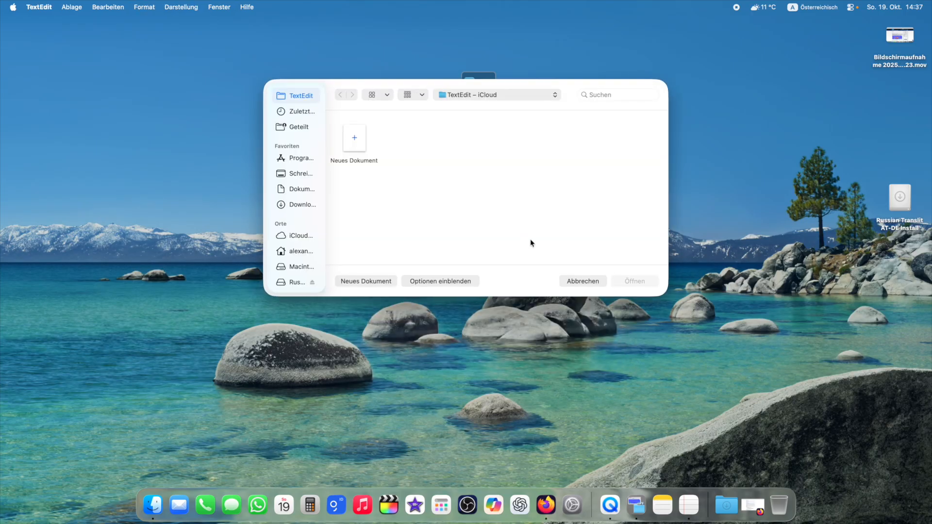
pyautogui.click(372, 284)
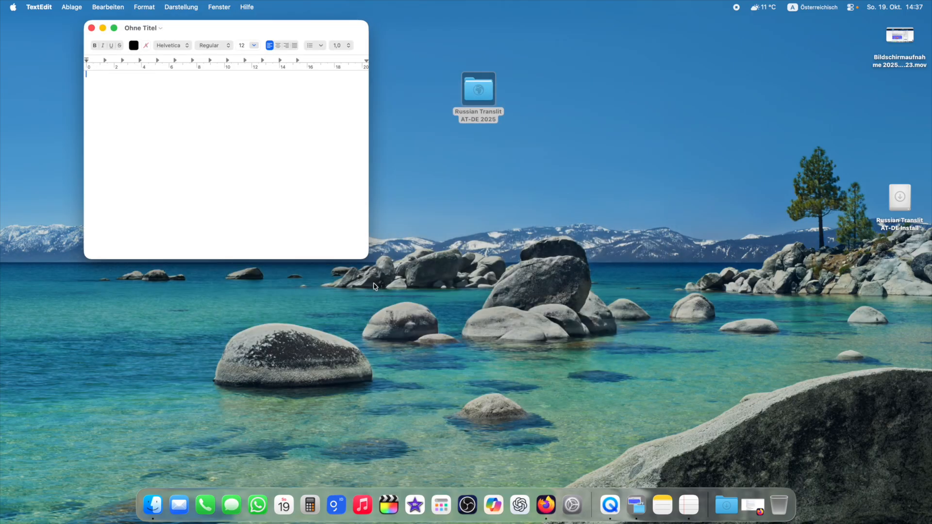
pyautogui.moveTo(301, 48); pyautogui.dragTo(478, 134)
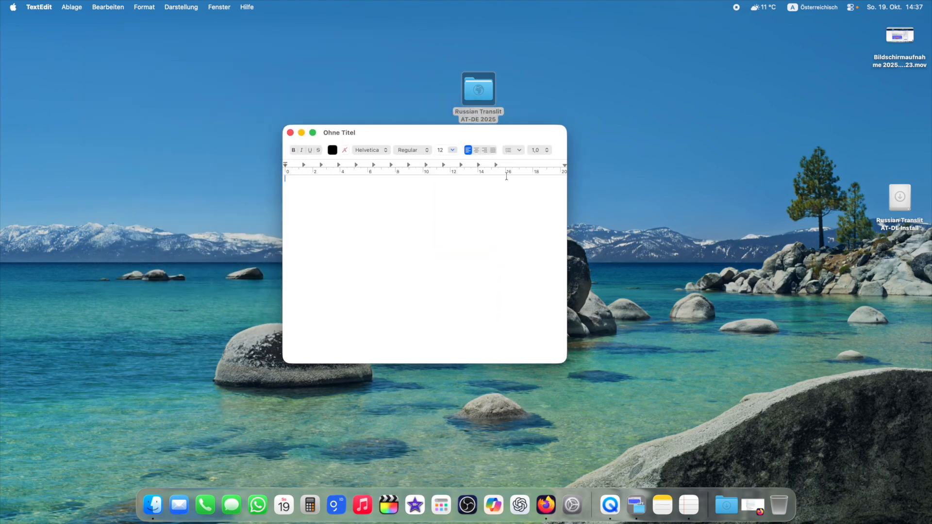
# - Increase the blank document's font size to 29 and enlarge the document window
pyautogui.press('super+plus')
pyautogui.press('super+plus')
pyautogui.press('super+plus')
pyautogui.press('super+plus')
pyautogui.press('super+plus')
pyautogui.press('super+plus')
pyautogui.press('super+plus')
pyautogui.press('super+plus')
pyautogui.press('super+plus')
pyautogui.press('super+plus')
pyautogui.press('super+plus')
pyautogui.press('super+plus')
pyautogui.press('super+plus')
pyautogui.press('super+plus')
pyautogui.press('super+plus')
pyautogui.press('super+plus')
pyautogui.press('super+plus')
pyautogui.moveTo(566, 362); pyautogui.dragTo(706, 426)
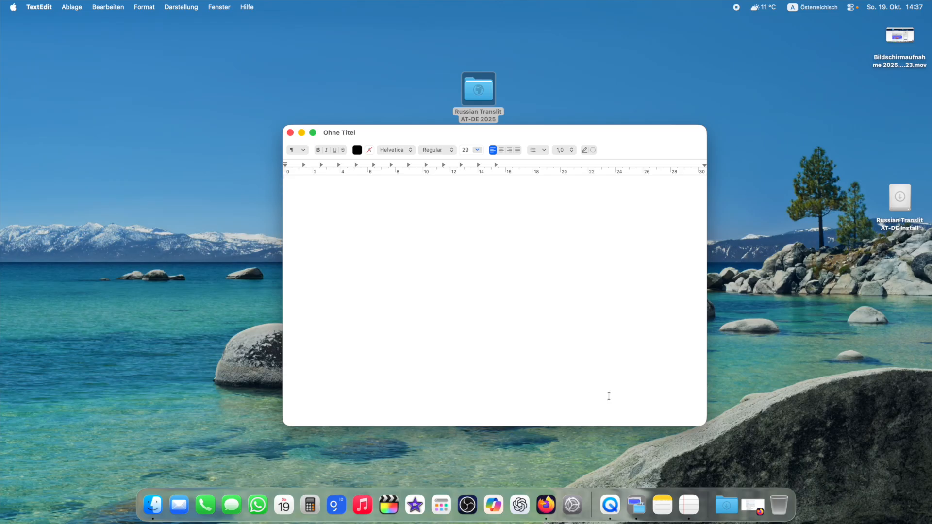
# - Write "Privet vsem ja pisu po russki." in the document using the Österreichisch input source
pyautogui.write('Privet vsem')
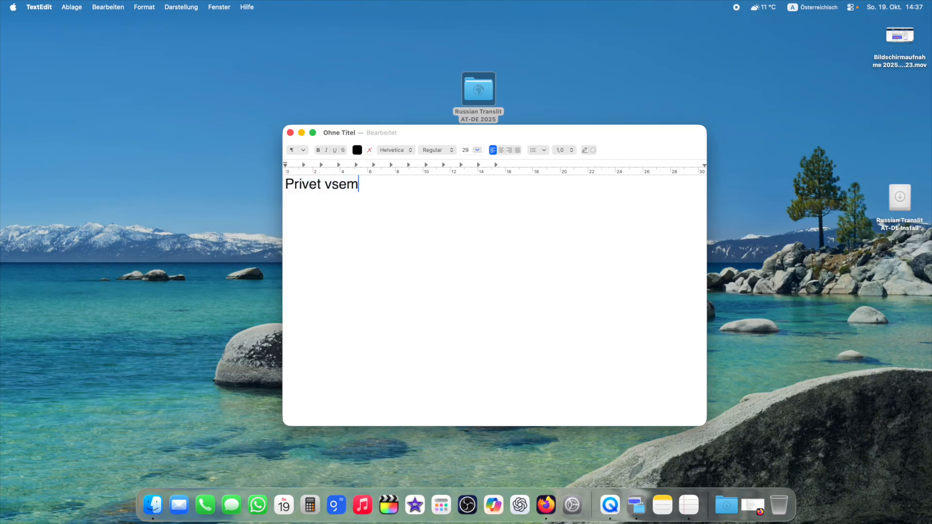
pyautogui.write(' J')
pyautogui.press('BackSpace')
pyautogui.write('ja ')
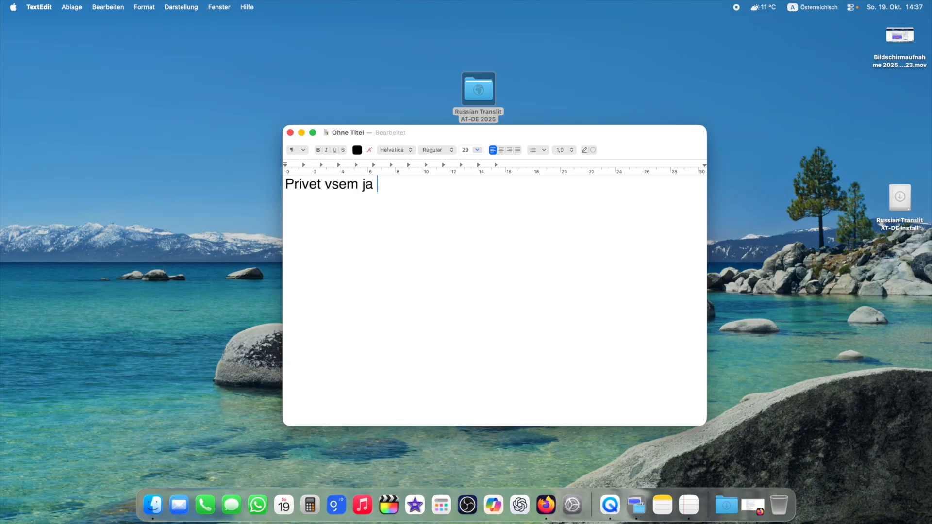
pyautogui.write('pis')
pyautogui.press('BackSpace')
pyautogui.write('su po russki.')
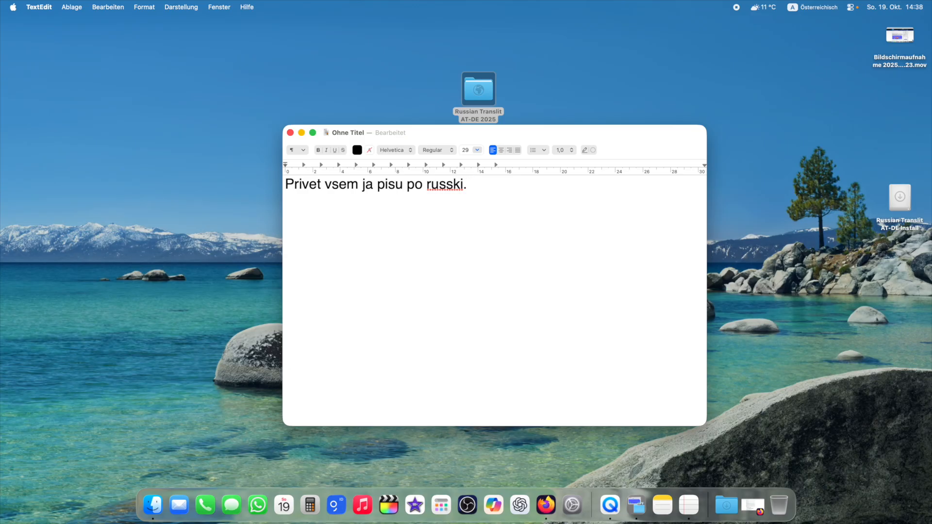
# - Switch the input source to Translit and add "Привет всем я пишу по русски!" after the Latin sentence
pyautogui.hotkey('ctrl', 'space')
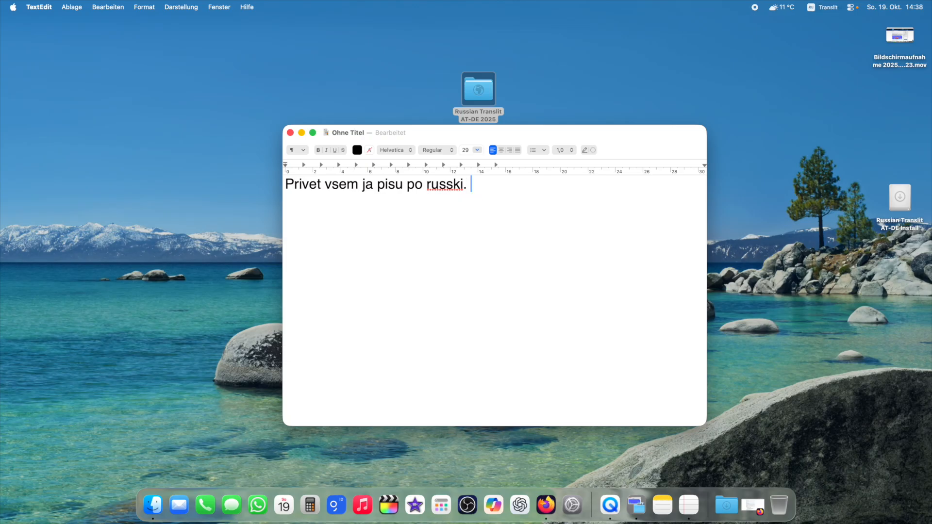
pyautogui.click(825, 7)
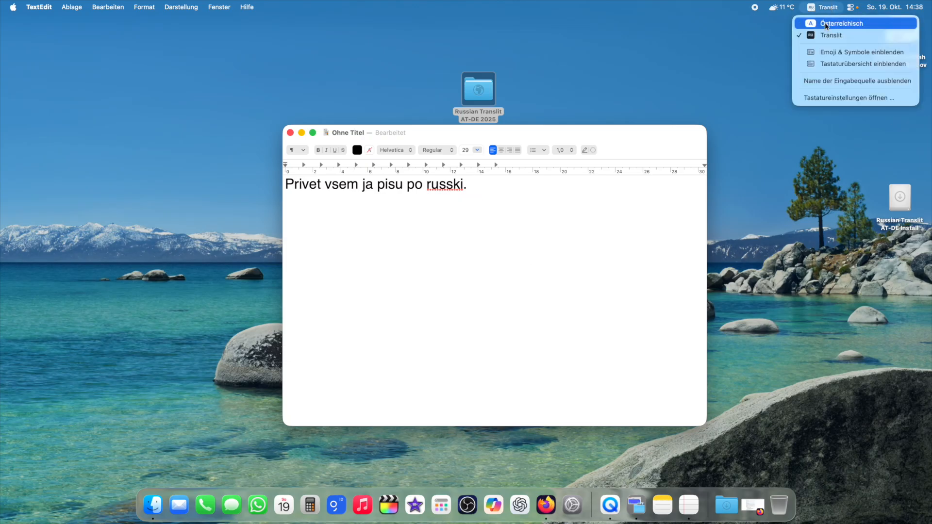
pyautogui.click(521, 188)
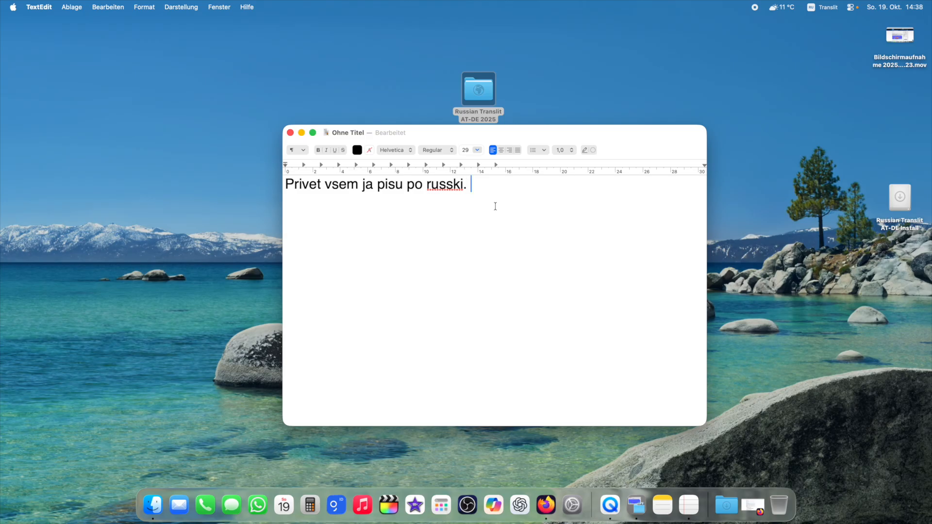
pyautogui.write('Привет всем')
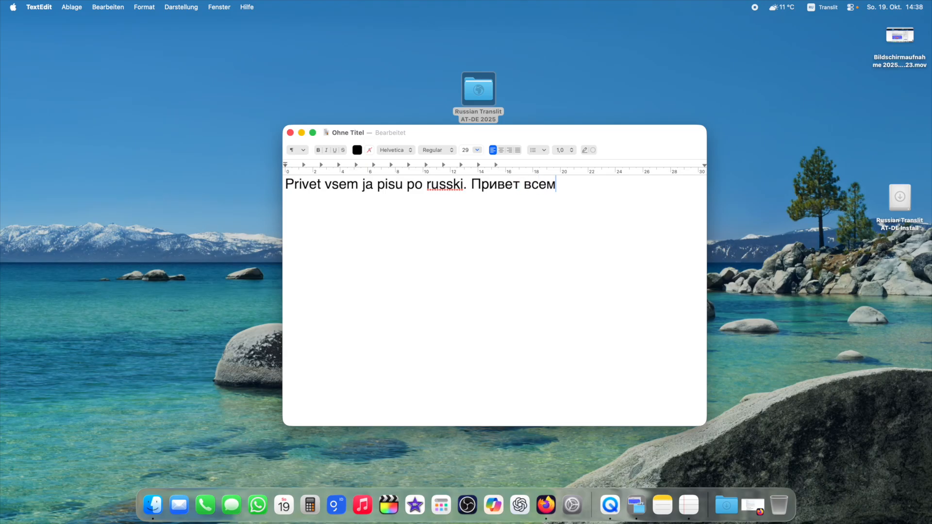
pyautogui.write(' я пишу ю')
pyautogui.press('BackSpace')
pyautogui.write('по ру')
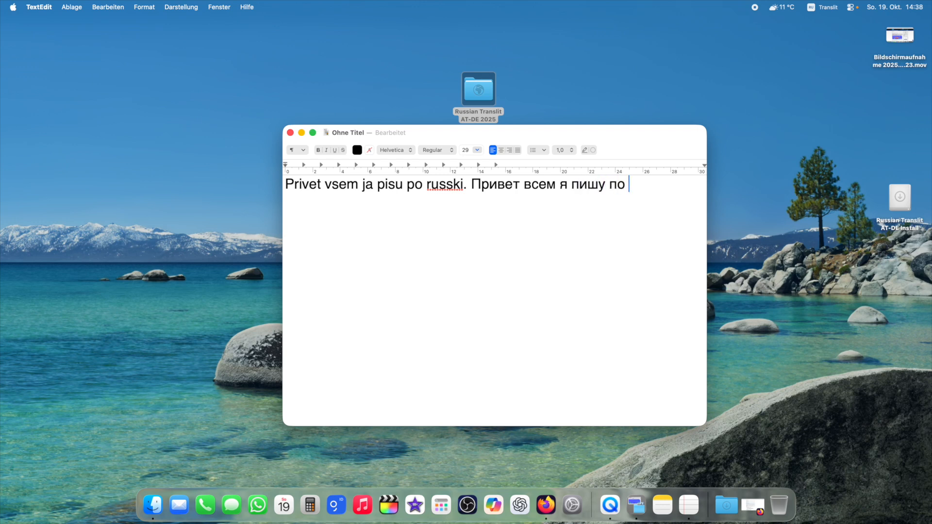
pyautogui.write('сски!')
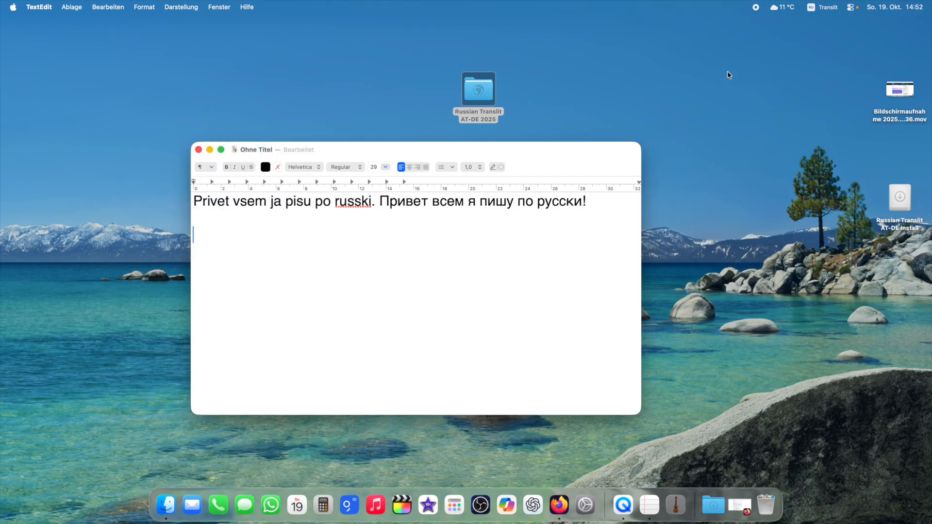
# - Show the on-screen keyboard overview for Translit and compare its lowercase and uppercase characters
pyautogui.click(825, 8)
pyautogui.click(833, 60)
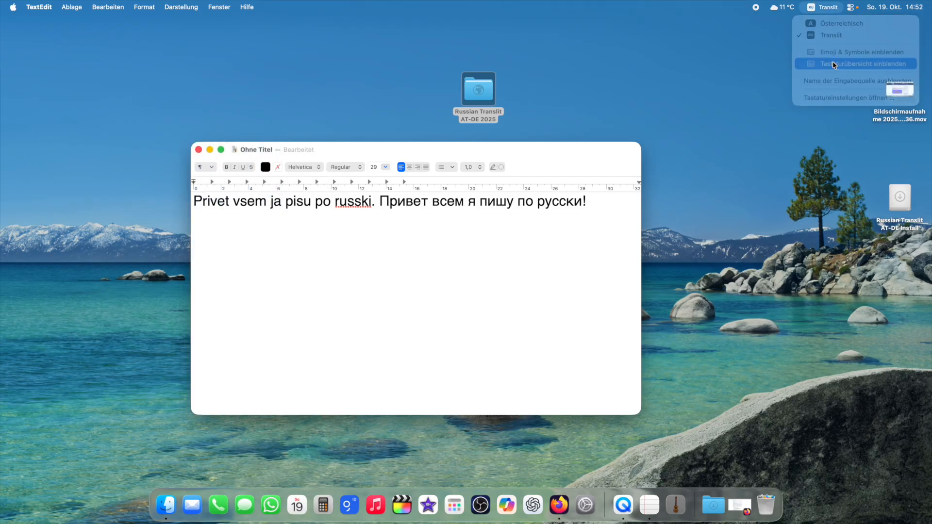
pyautogui.moveTo(627, 135); pyautogui.dragTo(610, 155)
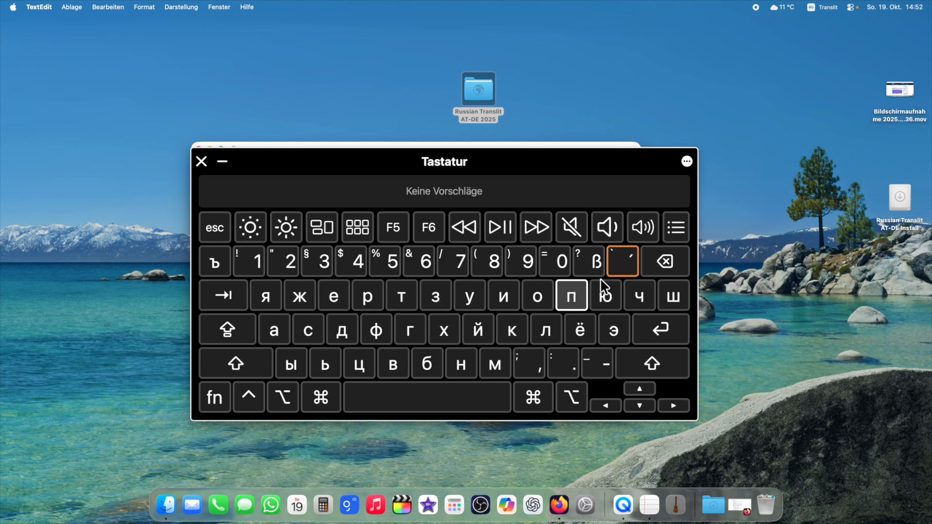
pyautogui.press('shift')
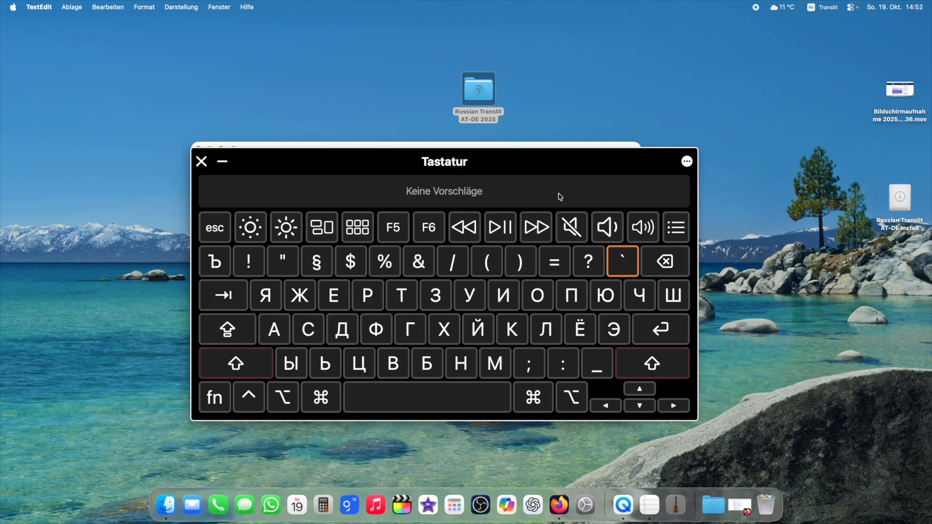
pyautogui.press('shift')
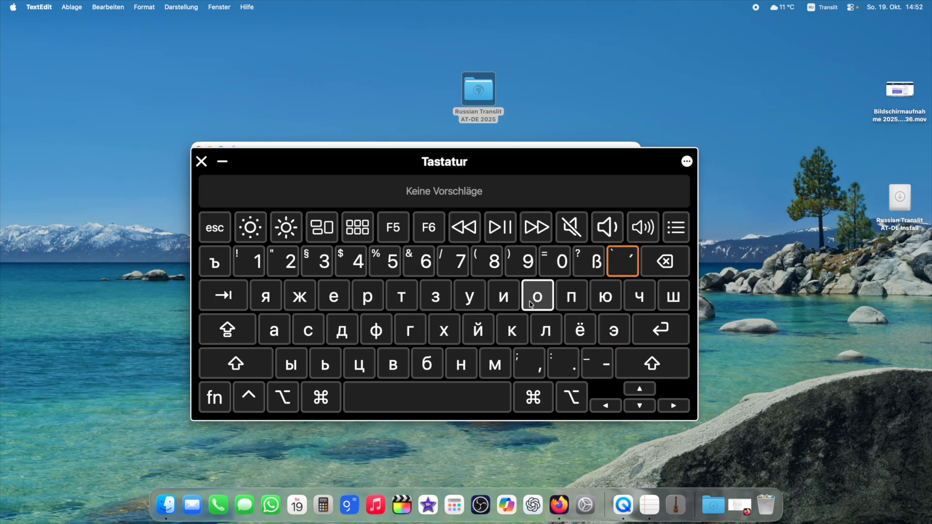
pyautogui.press('shift')
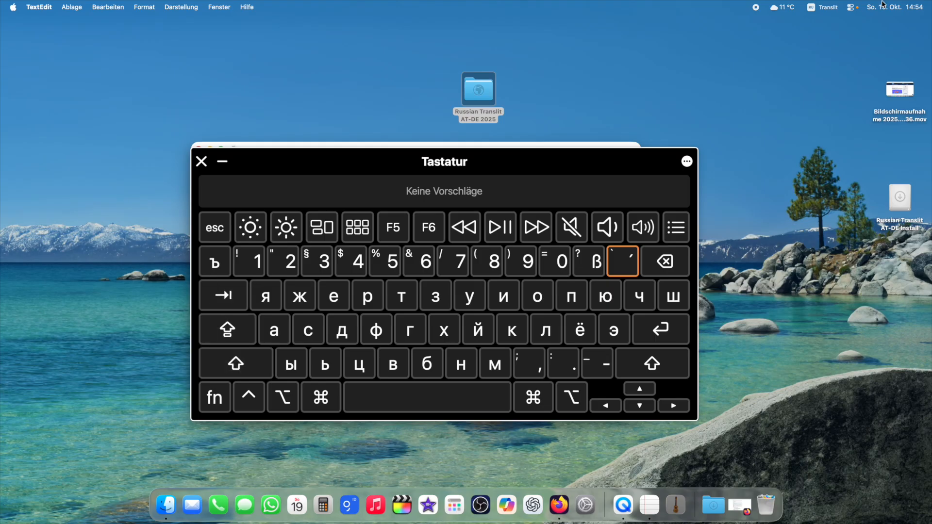
# - Compare the normal and shifted keys of the Österreichisch and Translit layouts in the keyboard overview
pyautogui.hotkey('ctrl', 'space')
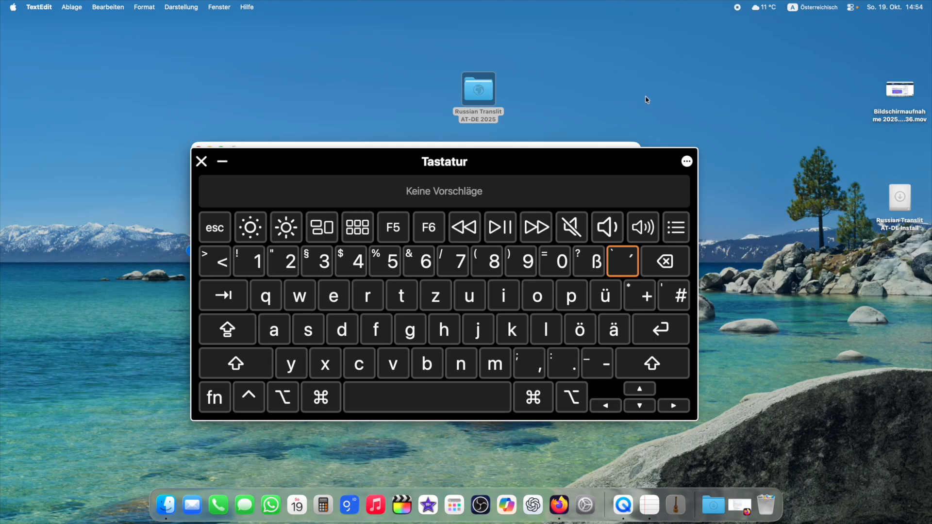
pyautogui.click(840, 8)
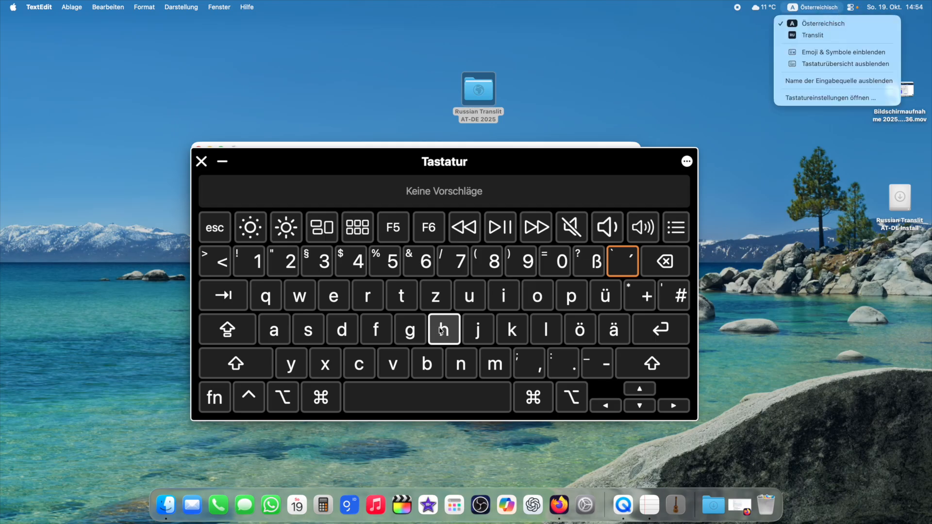
pyautogui.click(523, 193)
pyautogui.press('shift')
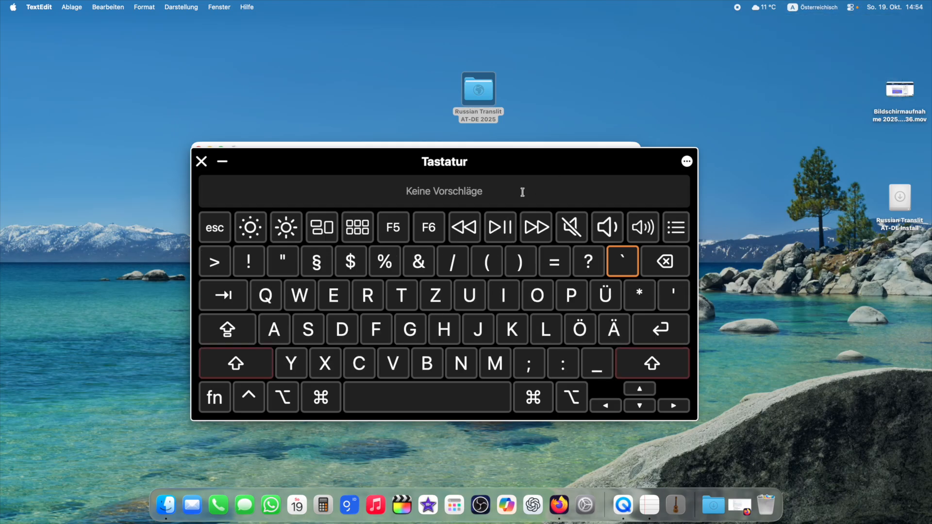
pyautogui.hotkey('ctrl', 'space')
pyautogui.press('shift')
pyautogui.press('shift')
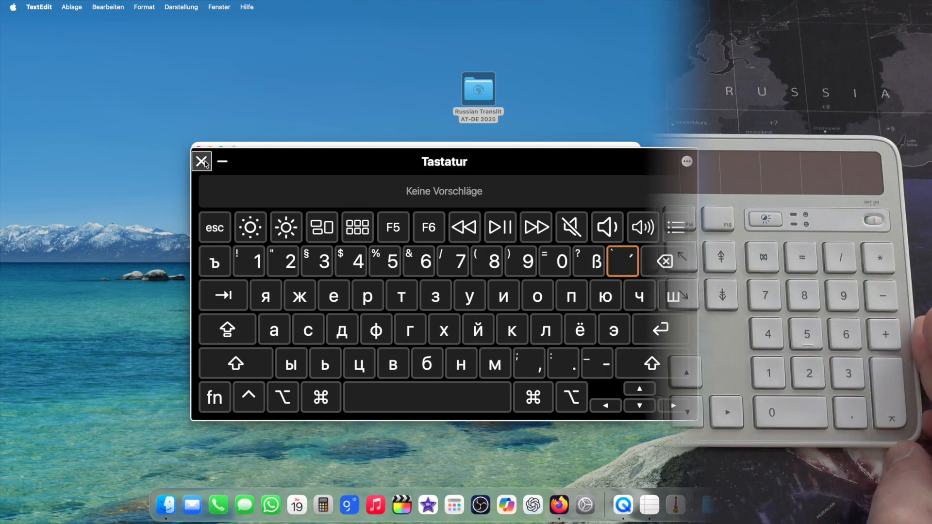
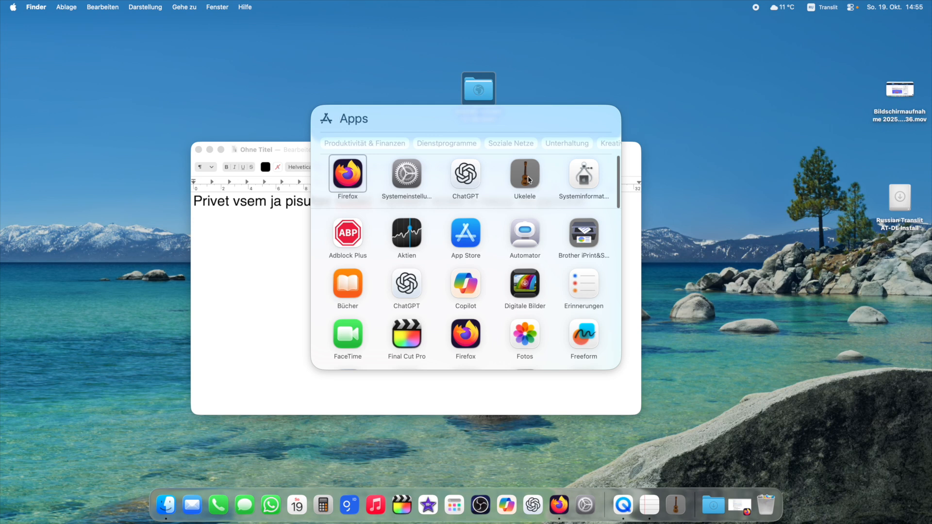
# - Switch to Ukelele, close the untitled layout and open the Russian Translit AT-DE bundle from the Russian Translit AT-DE 2025 folder
pyautogui.moveTo(410, 34); pyautogui.dragTo(481, 180)
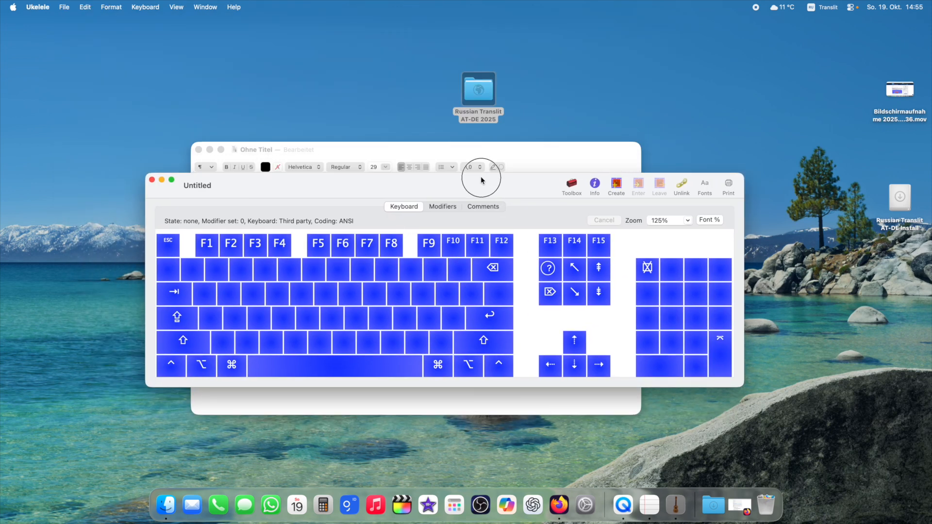
pyautogui.click(152, 179)
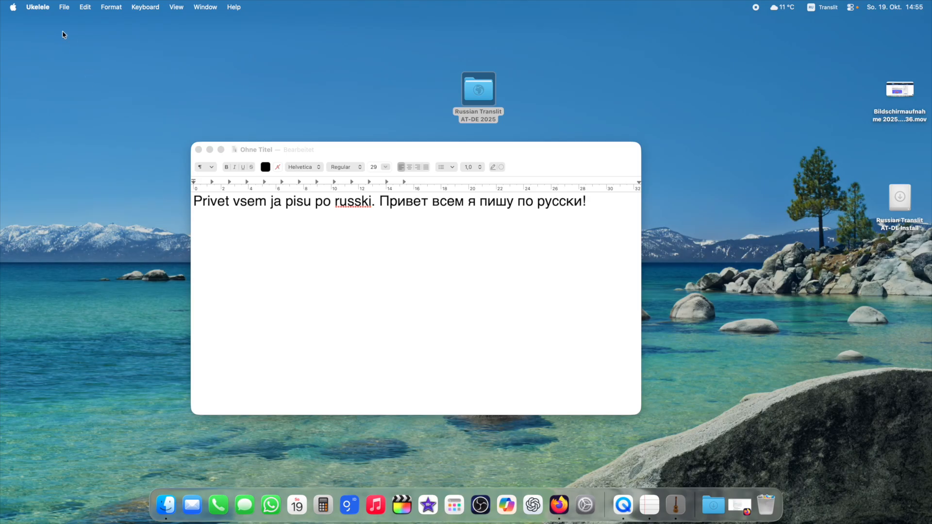
pyautogui.click(64, 8)
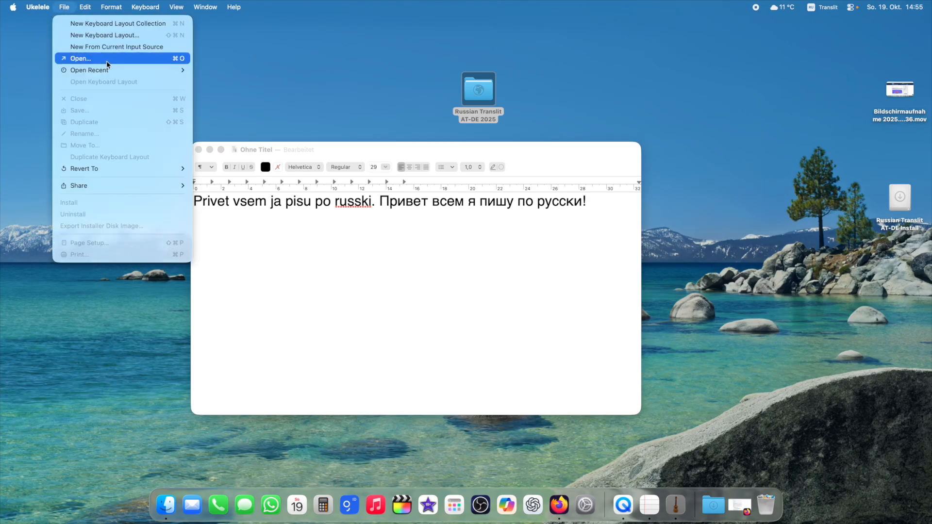
pyautogui.click(139, 59)
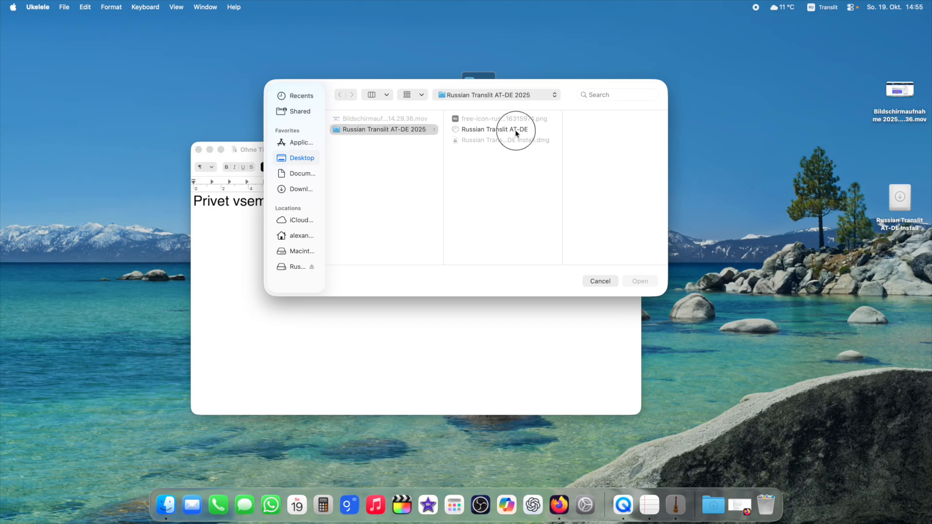
pyautogui.click(514, 129)
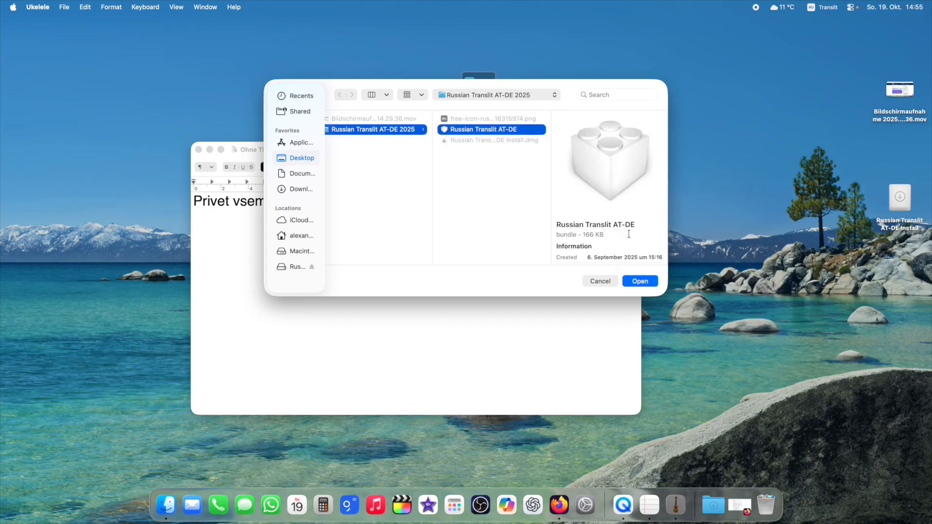
pyautogui.click(642, 280)
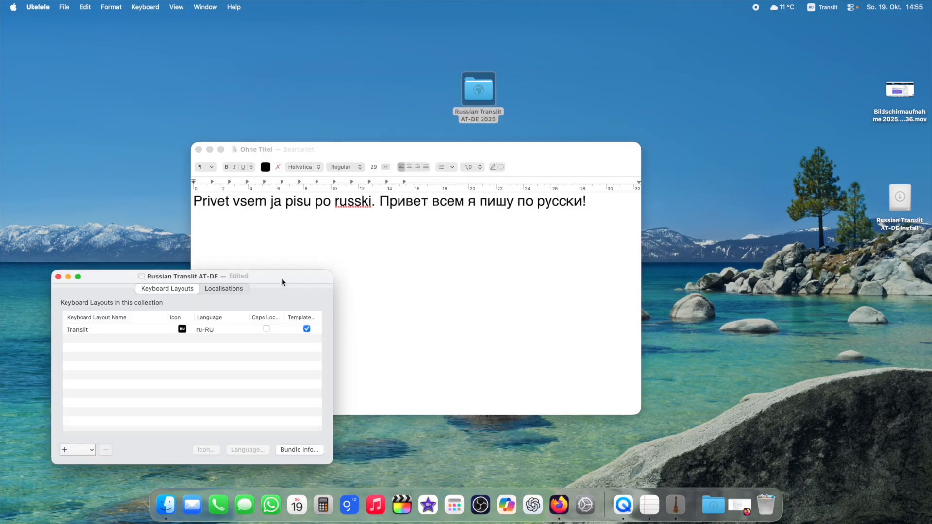
pyautogui.moveTo(282, 280); pyautogui.dragTo(394, 255)
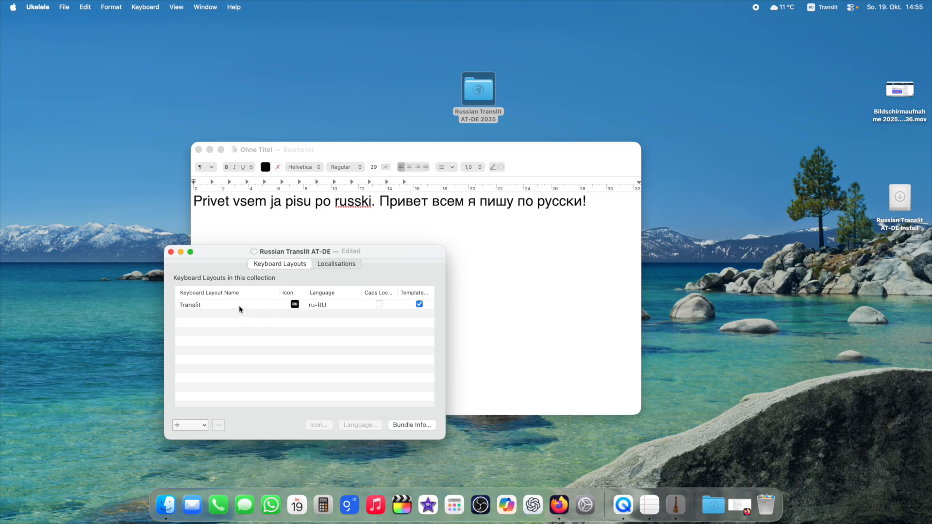
# - Widen the Language column to reveal the full Caps Lock Switch heading and open the Translit layout from the collection
pyautogui.moveTo(361, 295); pyautogui.dragTo(399, 293)
pyautogui.click(243, 305)
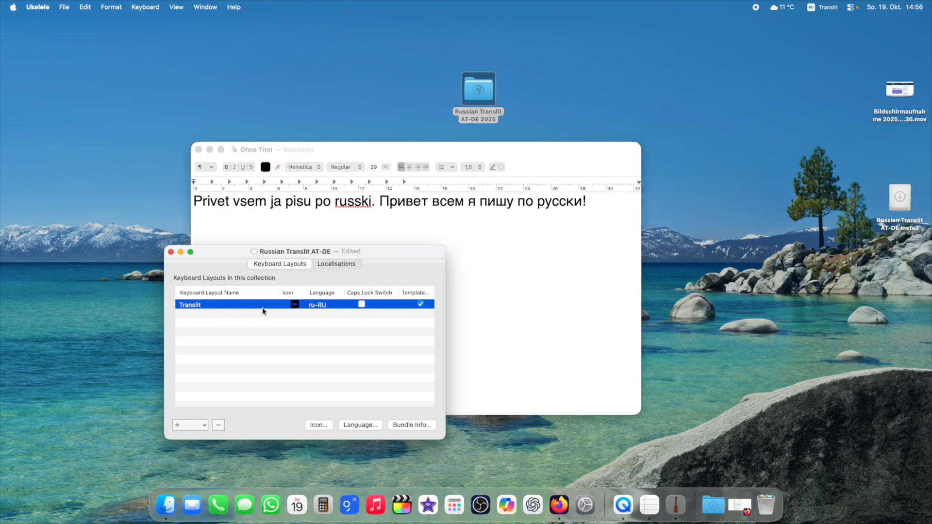
pyautogui.doubleClick(267, 306)
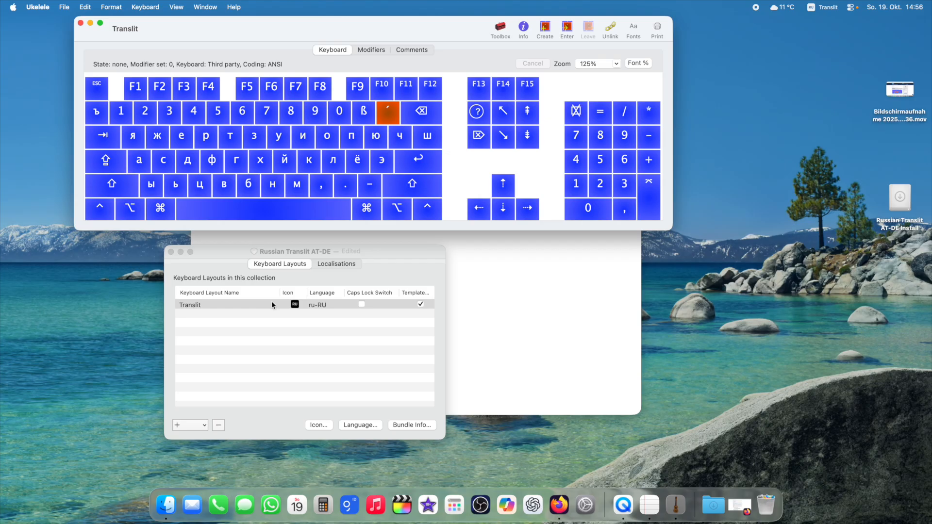
pyautogui.moveTo(394, 31); pyautogui.dragTo(450, 165)
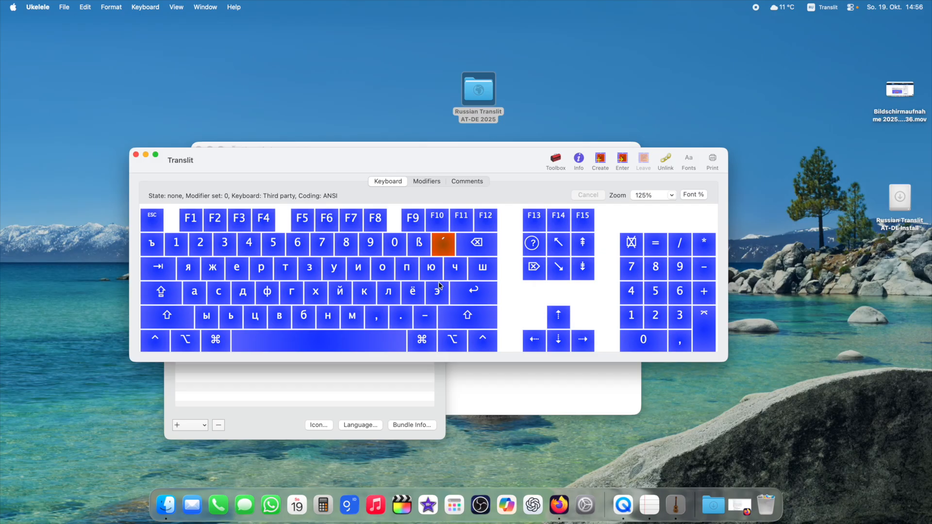
# - Switch the input source to Österreichisch and set the unshifted output of the ё key to a capital H
pyautogui.click(416, 296)
pyautogui.doubleClick(417, 293)
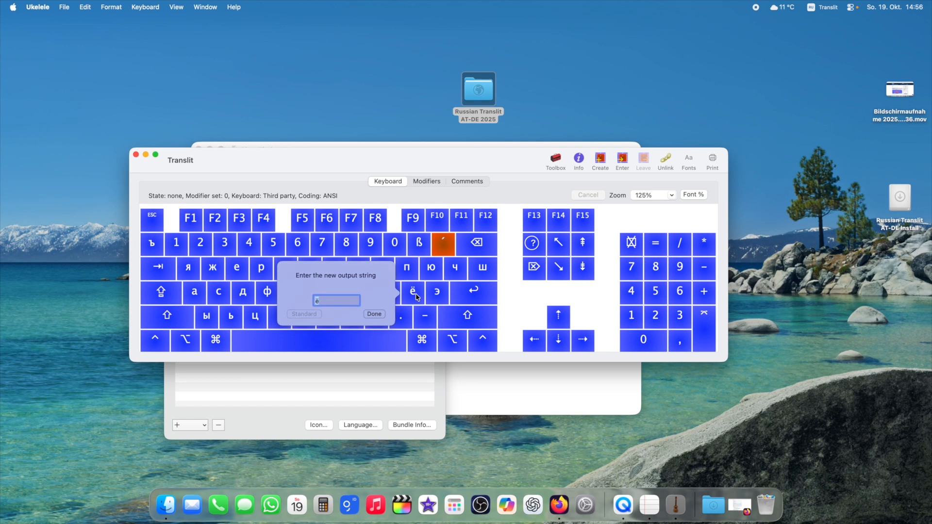
pyautogui.press('BackSpace')
pyautogui.hotkey('ctrl', 'space')
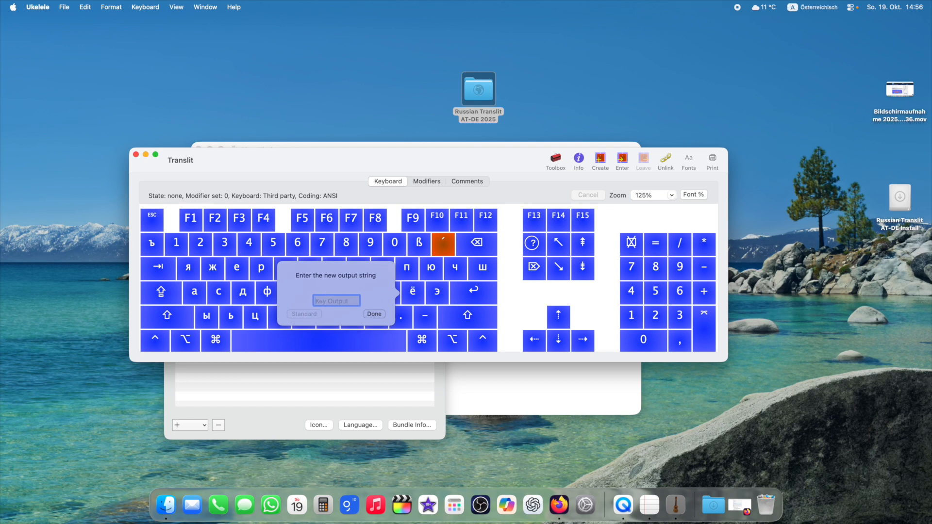
pyautogui.write('L')
pyautogui.press('BackSpace')
pyautogui.write('H')
pyautogui.click(375, 314)
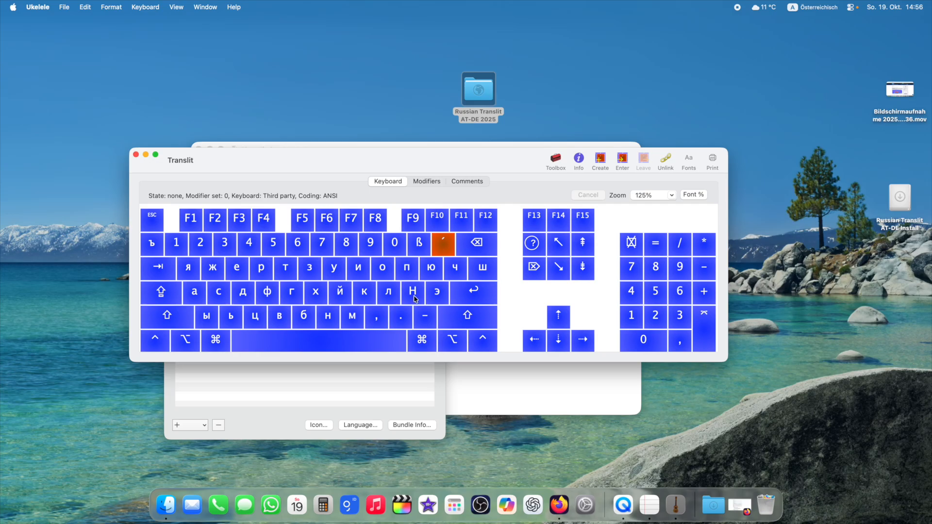
# - Compare the shifted and unshifted characters, and set the shifted output of the Ё key to H
pyautogui.press('shift')
pyautogui.press('shift')
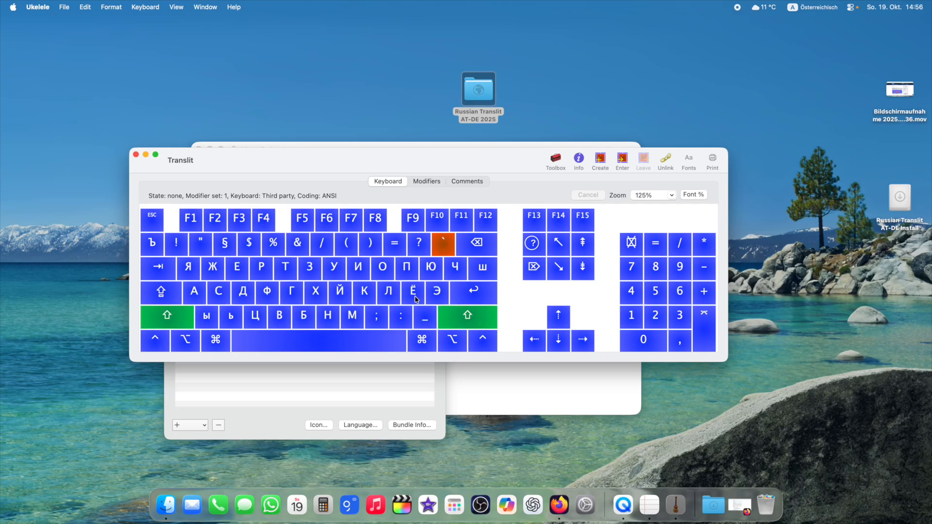
pyautogui.press('shift')
pyautogui.press('shift')
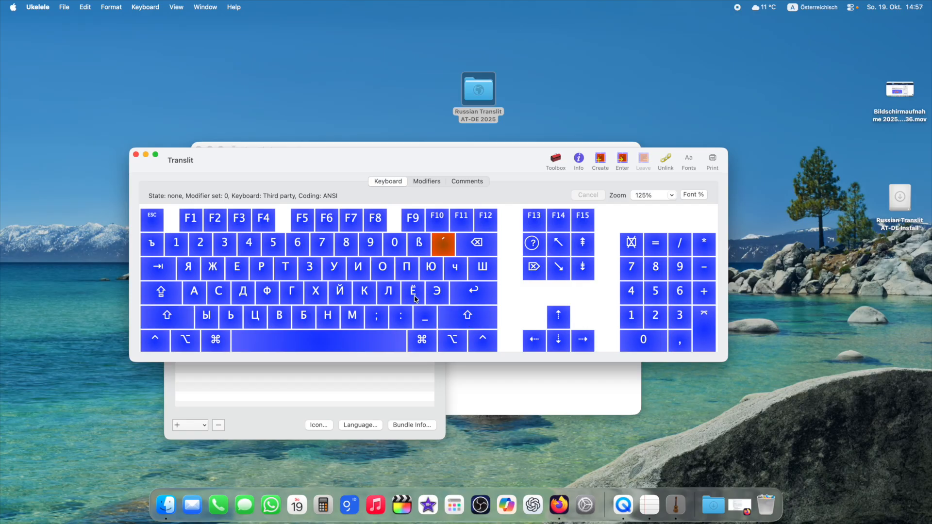
pyautogui.press('shift')
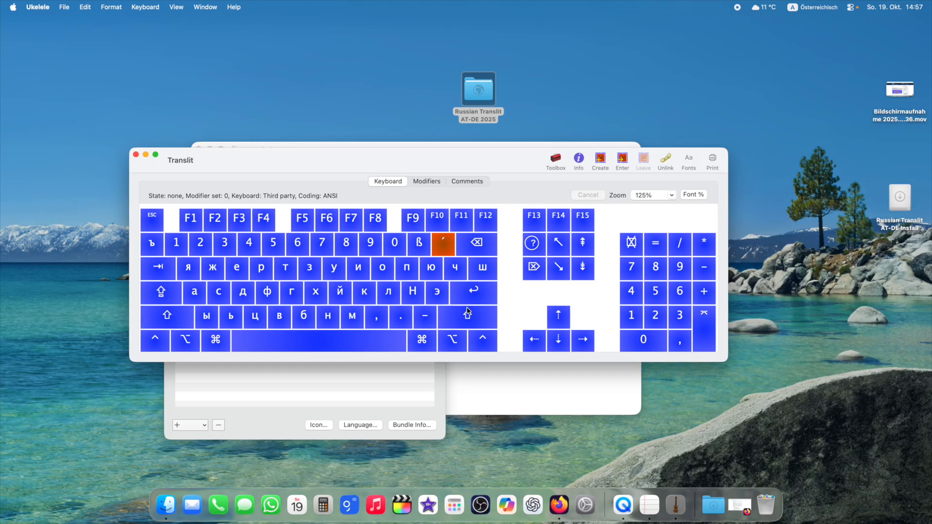
pyautogui.keyDown('shift'); pyautogui.doubleClick(416, 294); pyautogui.keyUp('shift')
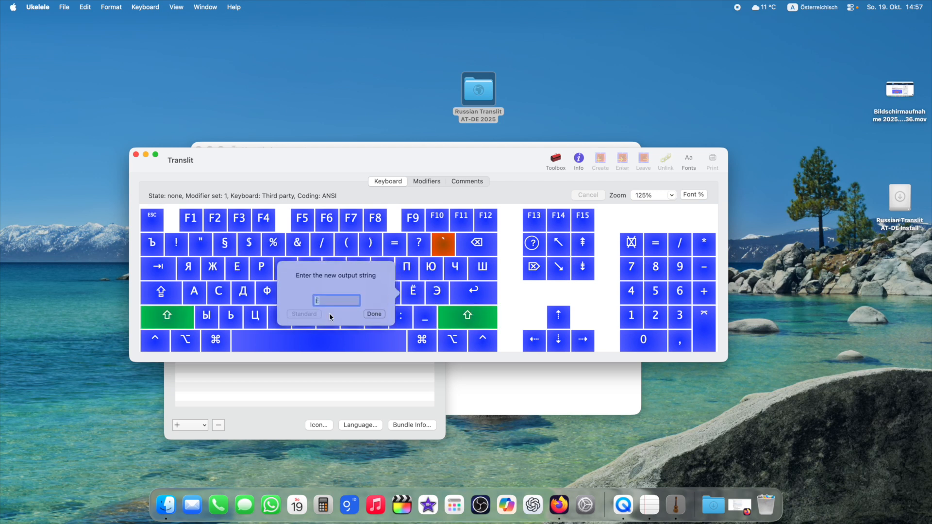
pyautogui.write('H')
pyautogui.click(374, 315)
# - Set the unshifted output of the same key to lowercase h and check its normal and shifted characters
pyautogui.click(415, 296)
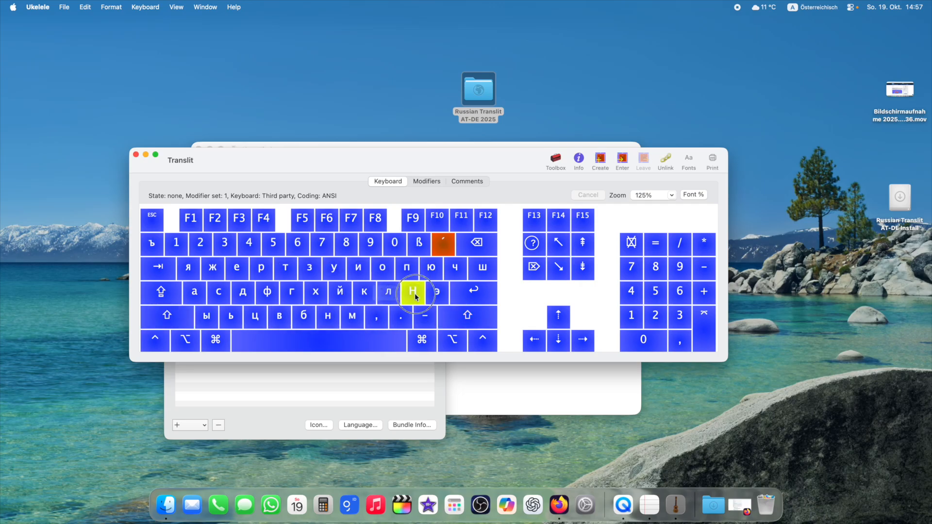
pyautogui.write('h')
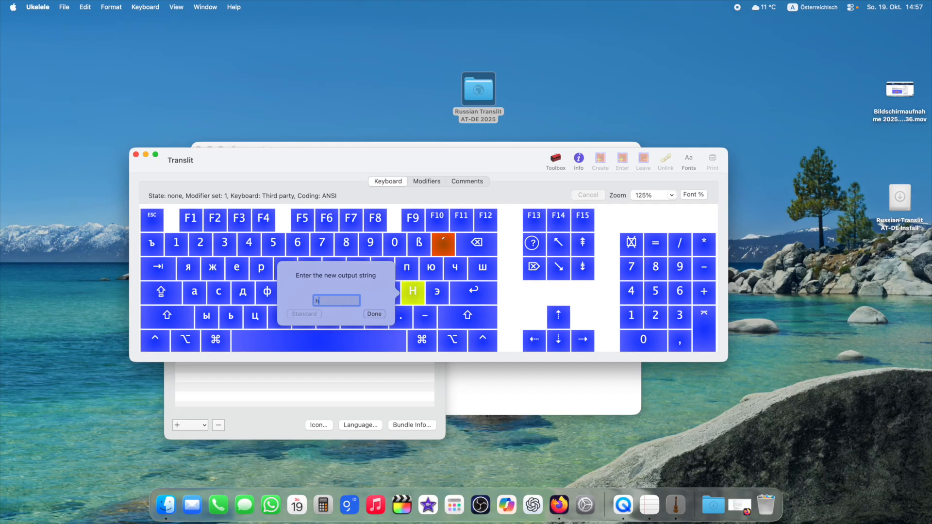
pyautogui.click(375, 314)
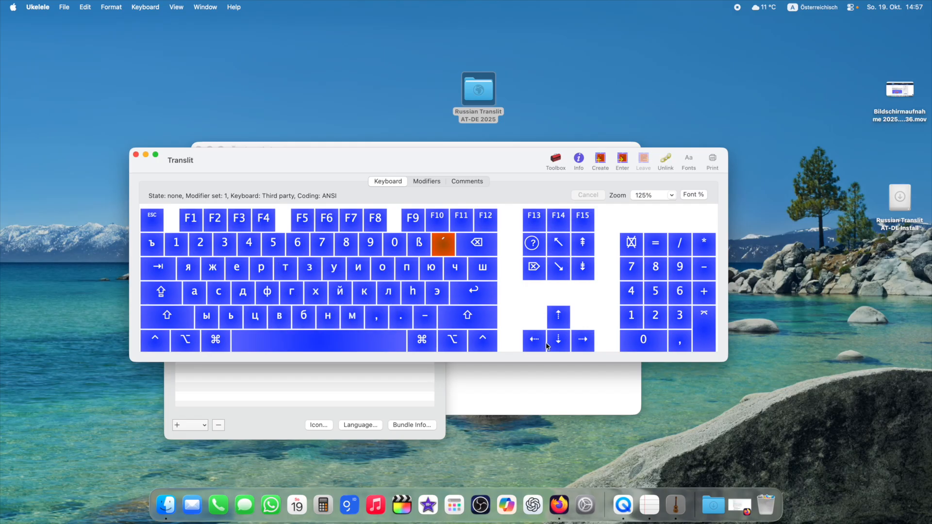
pyautogui.click(418, 297)
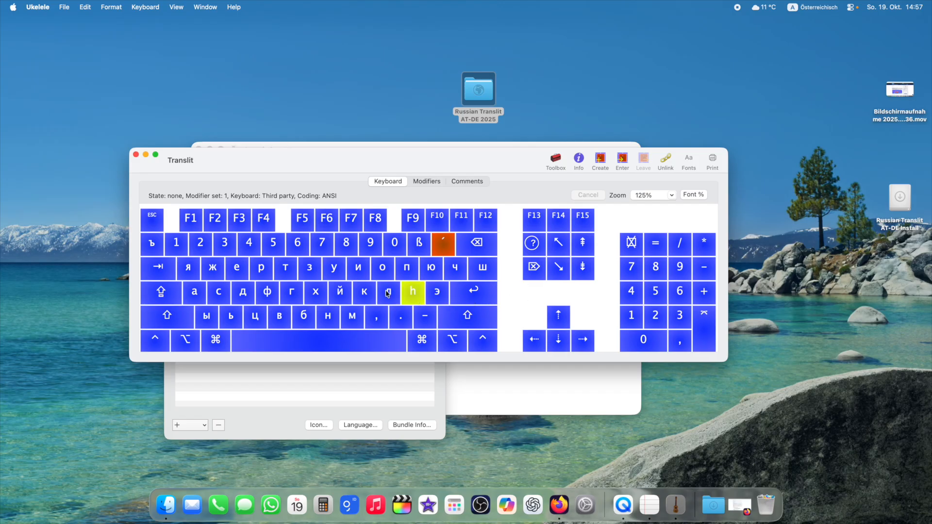
pyautogui.press('shift')
pyautogui.press('shift')
pyautogui.press('shift')
pyautogui.press('shift')
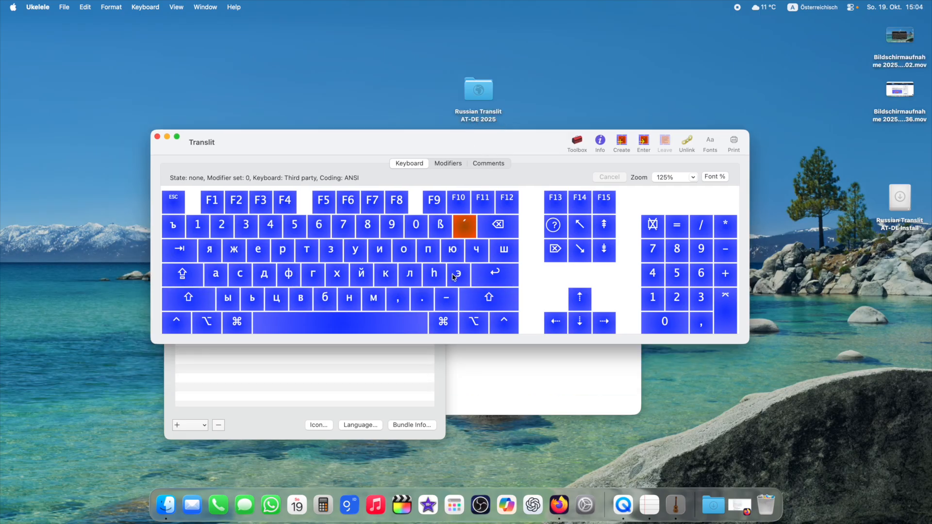
# - Save the edited Translit layout and move the Russian Translit AT-DE collection window further to the right
pyautogui.click(66, 9)
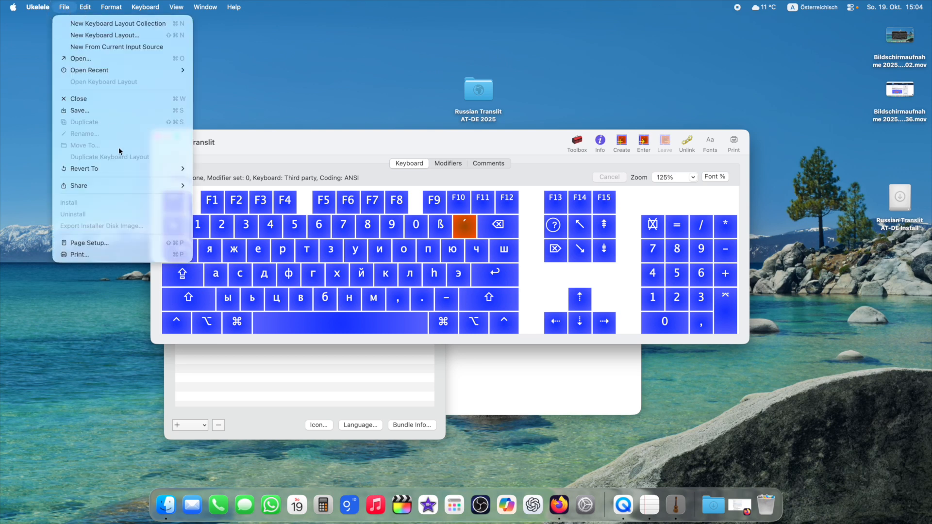
pyautogui.click(141, 111)
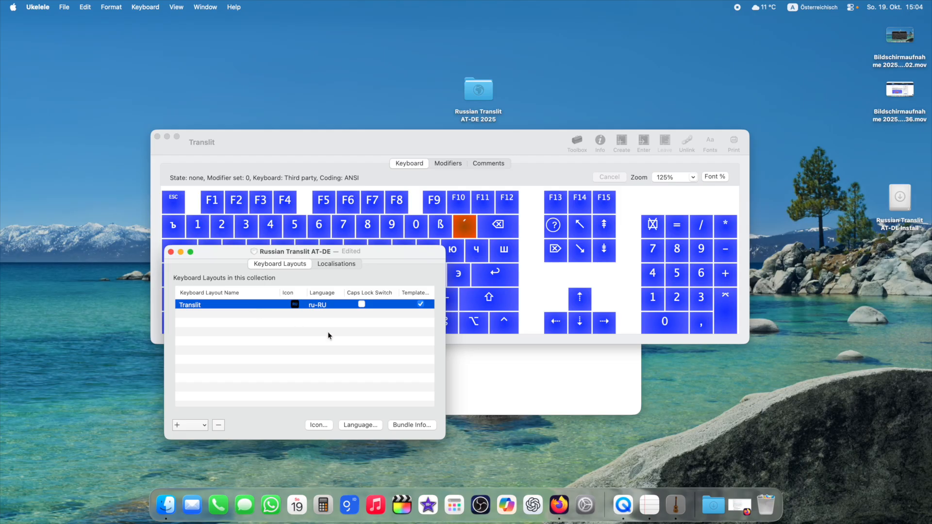
pyautogui.moveTo(327, 255); pyautogui.dragTo(526, 284)
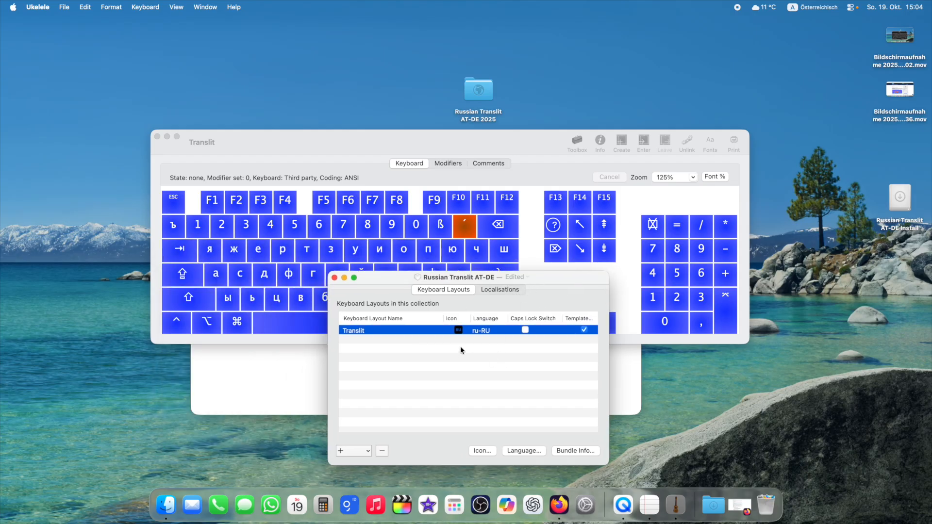
# - Export the Translit collection as an installer disk image named Russian Translit AT-DE 1 to the Desktop
pyautogui.click(402, 344)
pyautogui.click(397, 330)
pyautogui.click(65, 8)
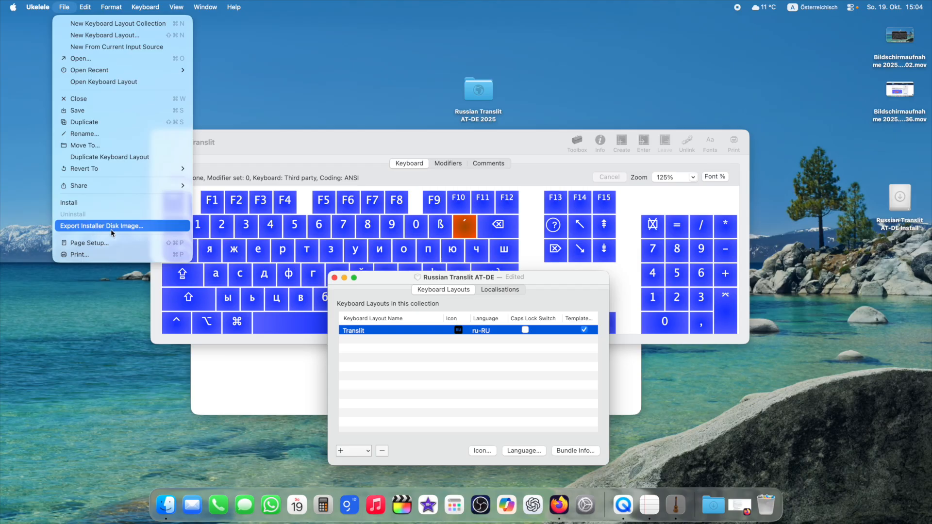
pyautogui.click(153, 228)
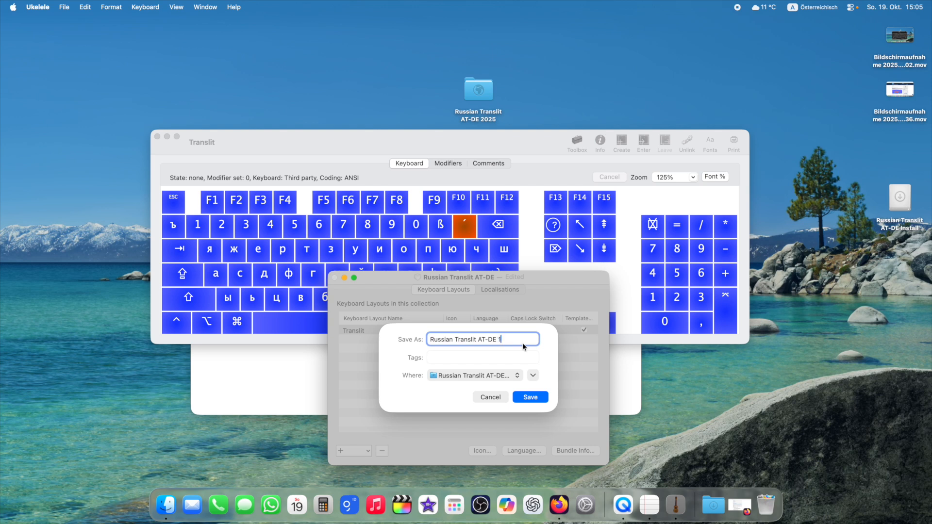
pyautogui.click(534, 375)
pyautogui.click(313, 347)
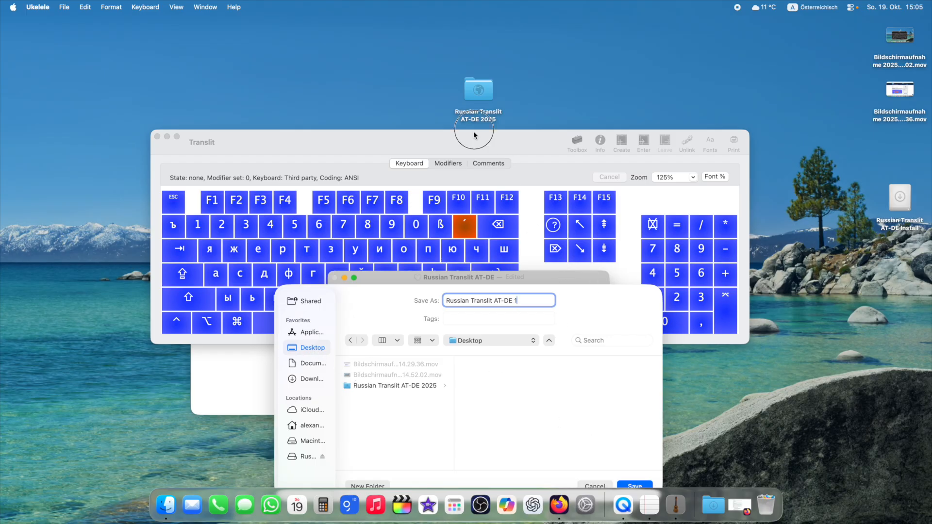
pyautogui.click(645, 484)
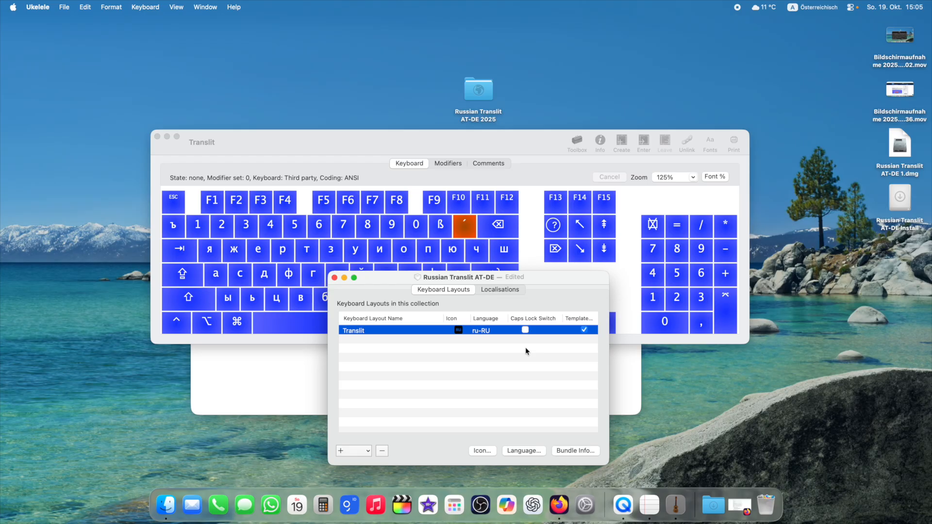
# - Minimise the Translit layout window and move Russian Translit AT-DE 1.dmg beside the Russian Translit AT-DE 2025 folder on the desktop
pyautogui.click(571, 144)
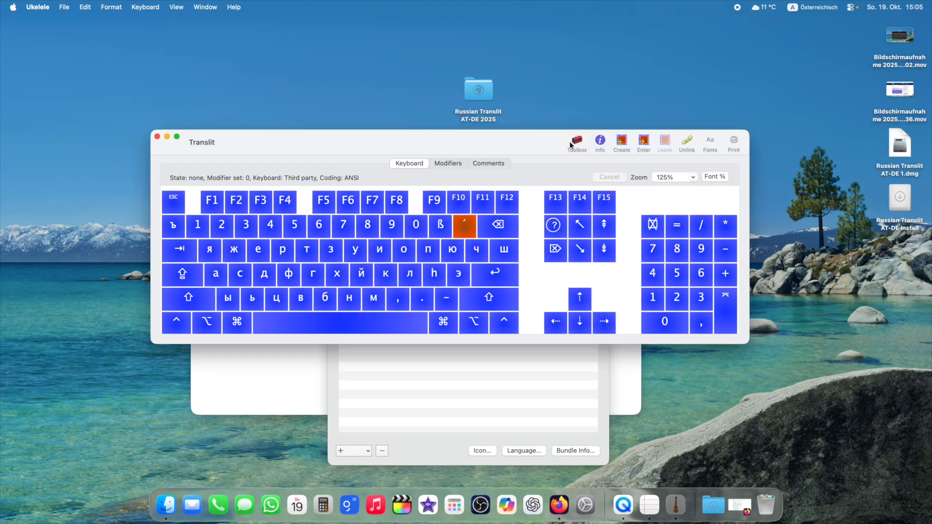
pyautogui.click(167, 137)
pyautogui.click(904, 148)
pyautogui.moveTo(907, 154); pyautogui.dragTo(598, 69)
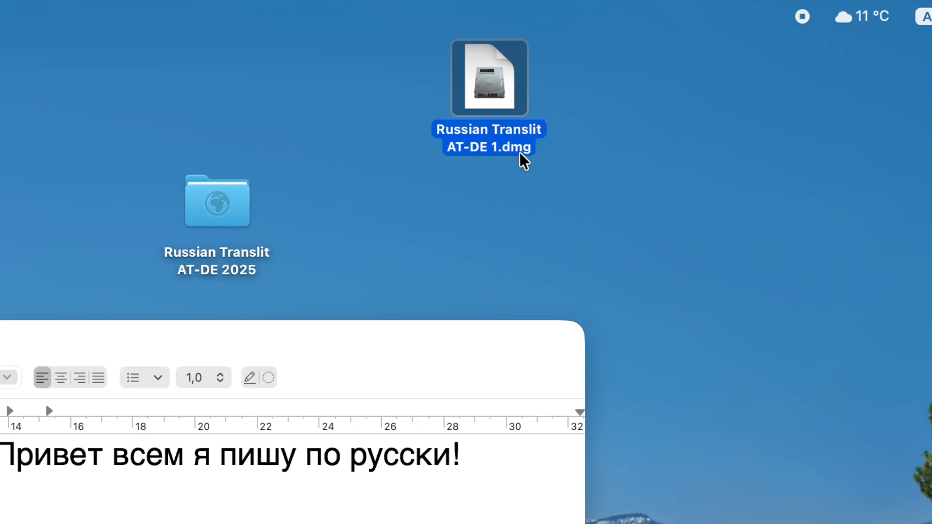
pyautogui.moveTo(539, 130); pyautogui.dragTo(690, 211)
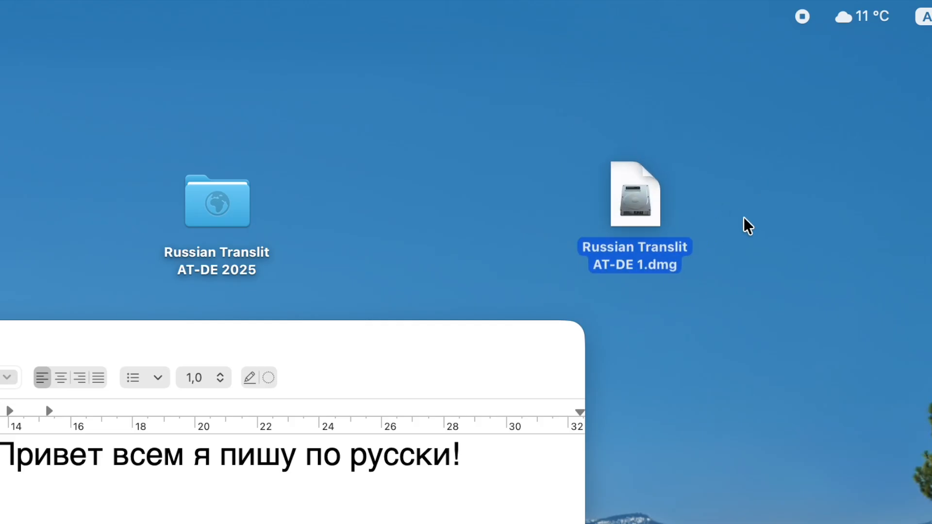